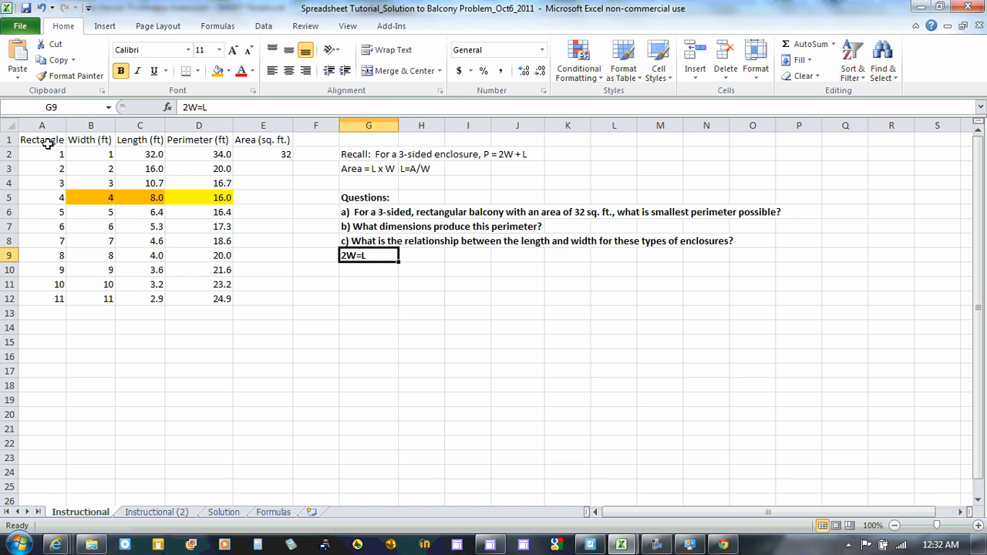
# Set the table range A1:E12 on the Instructional sheet as the print area
pyautogui.moveTo(46, 143); pyautogui.dragTo(256, 300)
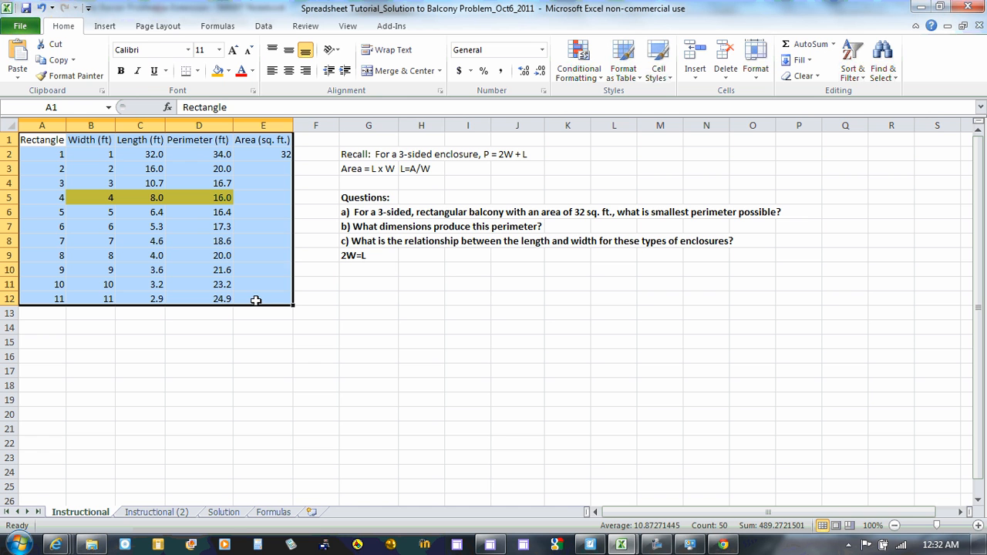
pyautogui.click(154, 31)
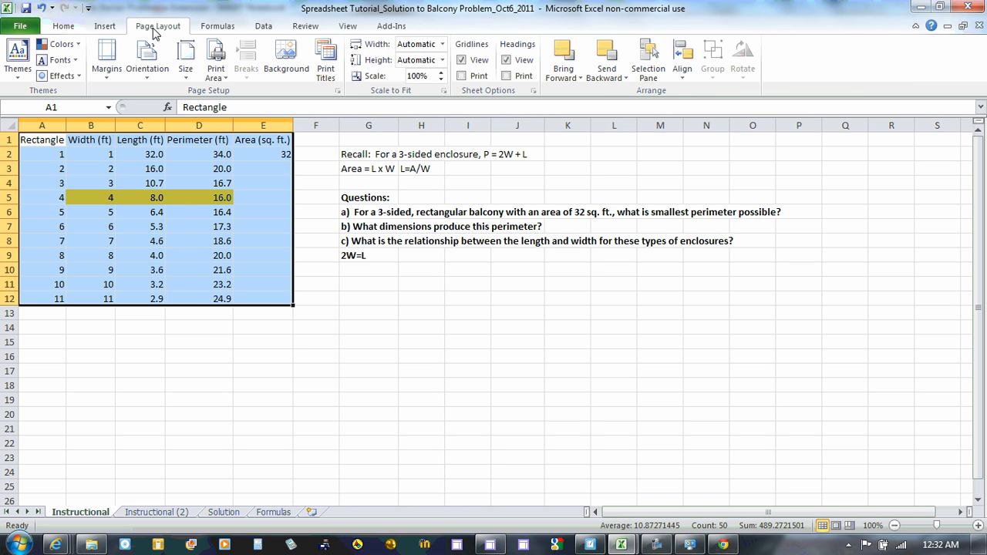
pyautogui.click(220, 77)
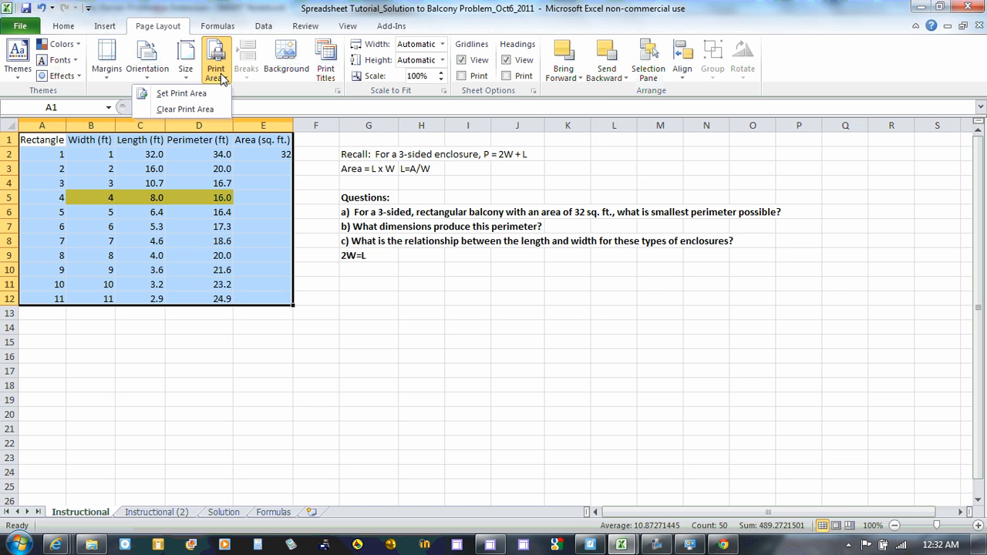
pyautogui.click(199, 94)
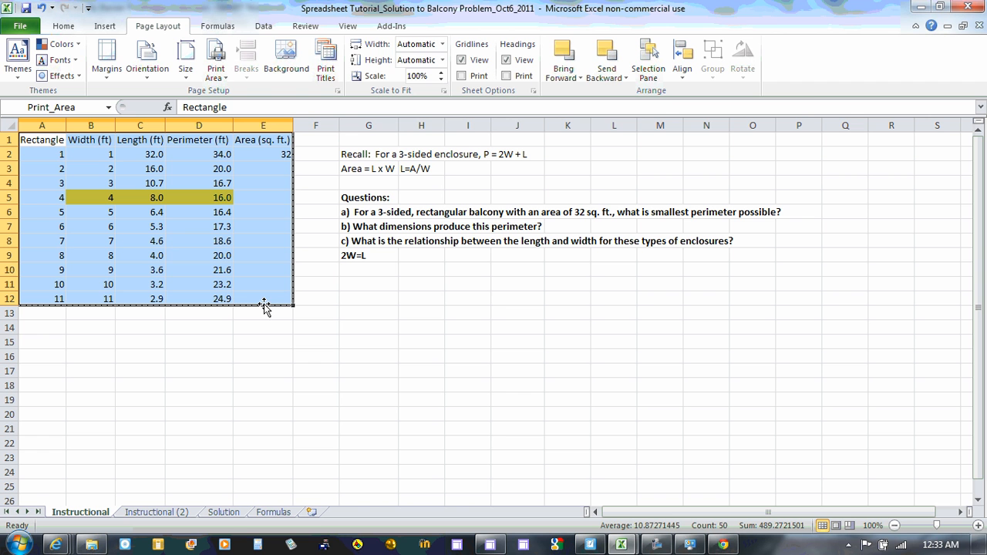
# Display the formulas in the sheet instead of their values and narrow columns A to D to fit their contents
pyautogui.click(218, 27)
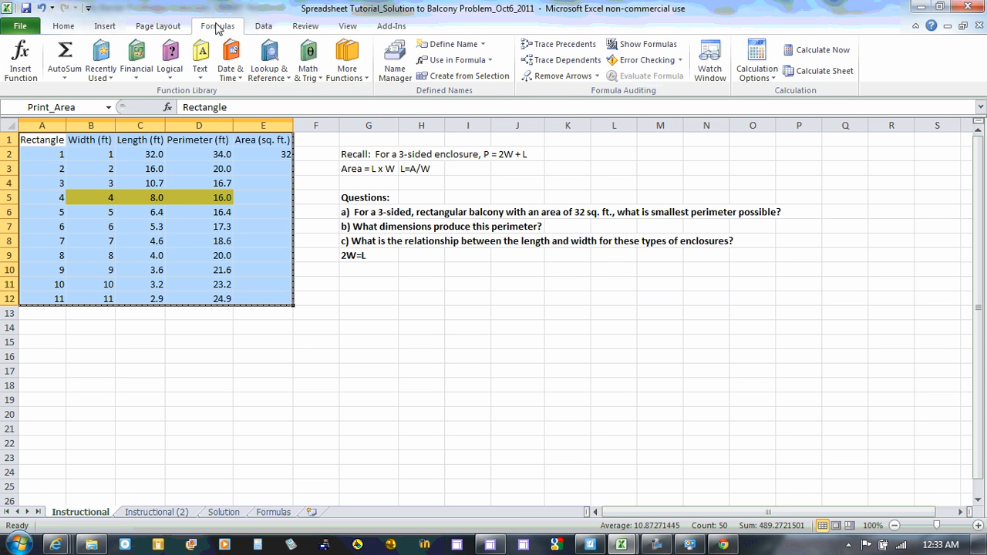
pyautogui.click(633, 48)
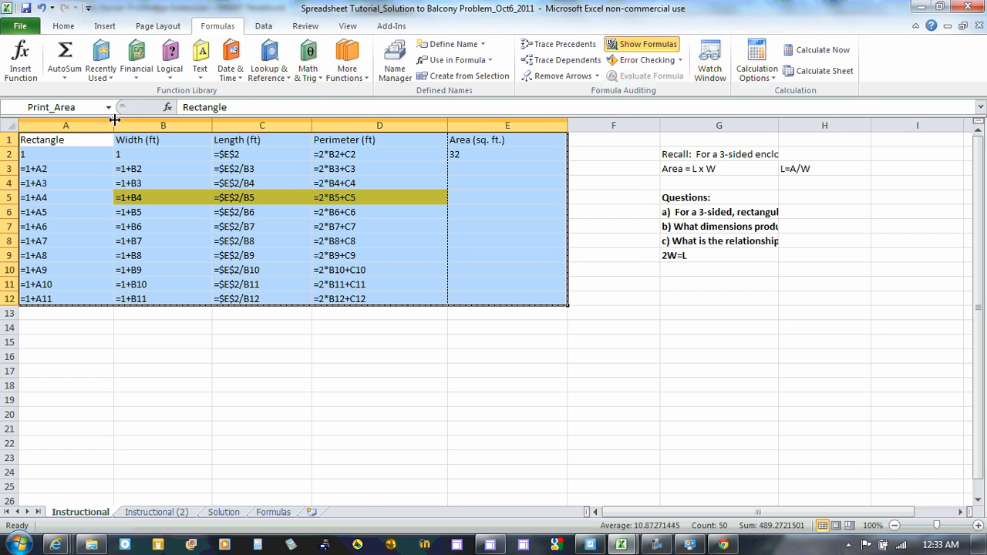
pyautogui.moveTo(115, 120); pyautogui.dragTo(79, 120)
pyautogui.moveTo(176, 124); pyautogui.dragTo(137, 126)
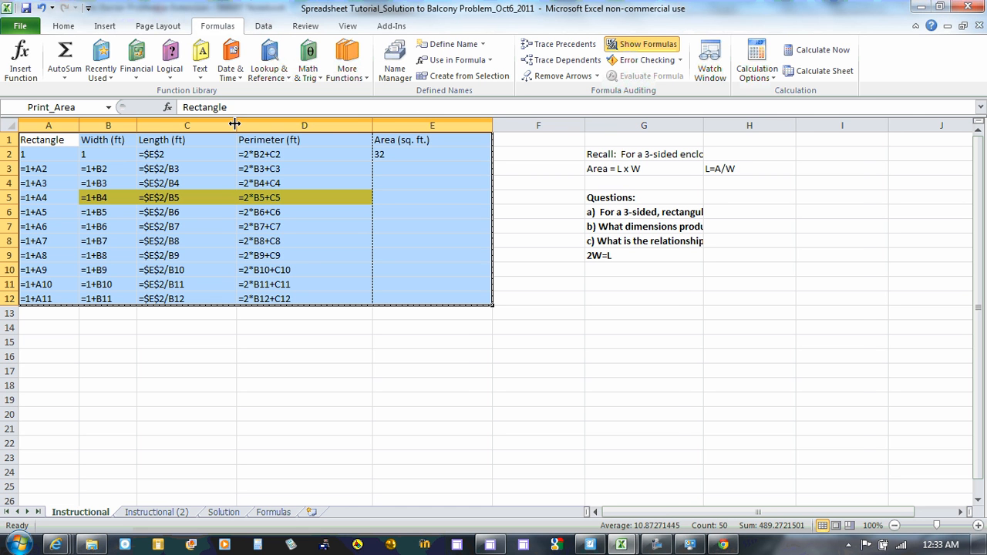
pyautogui.moveTo(235, 124); pyautogui.dragTo(211, 123)
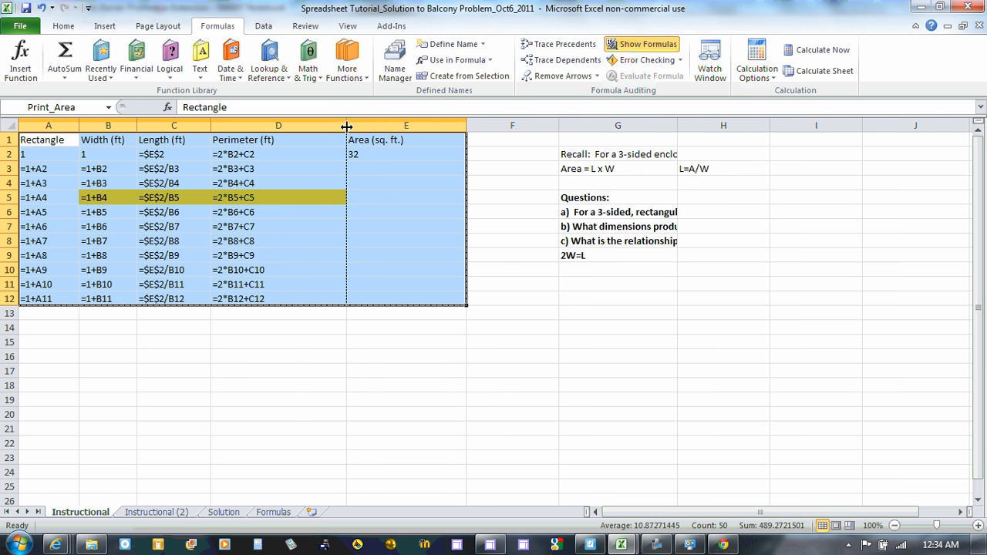
pyautogui.moveTo(347, 126); pyautogui.dragTo(293, 128)
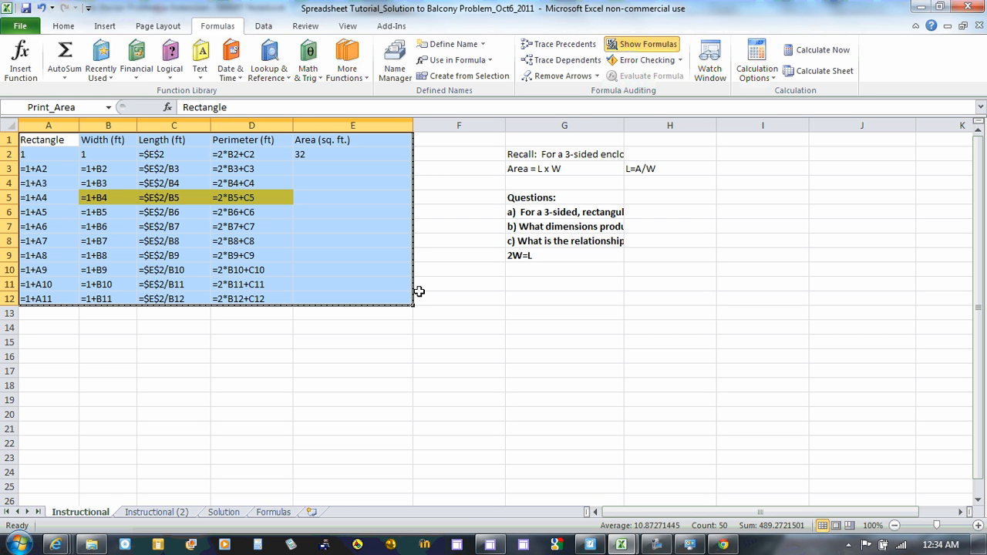
# Check the print preview of the formula table and return to the worksheet
pyautogui.click(64, 28)
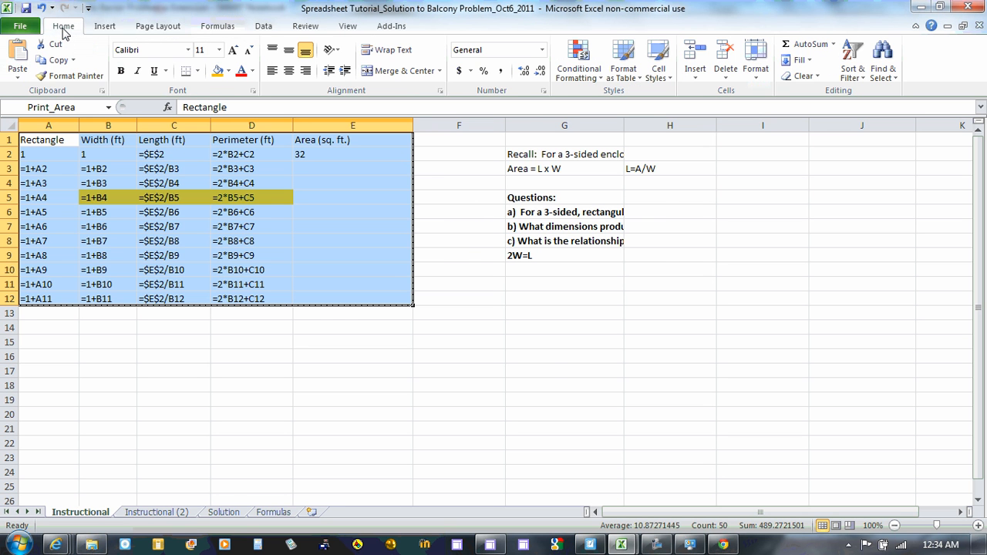
pyautogui.click(21, 28)
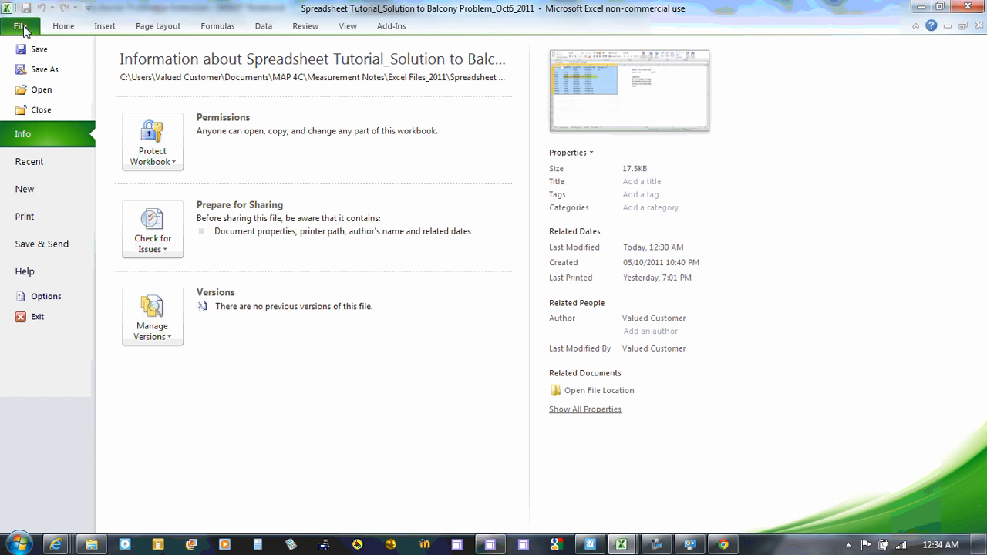
pyautogui.click(32, 223)
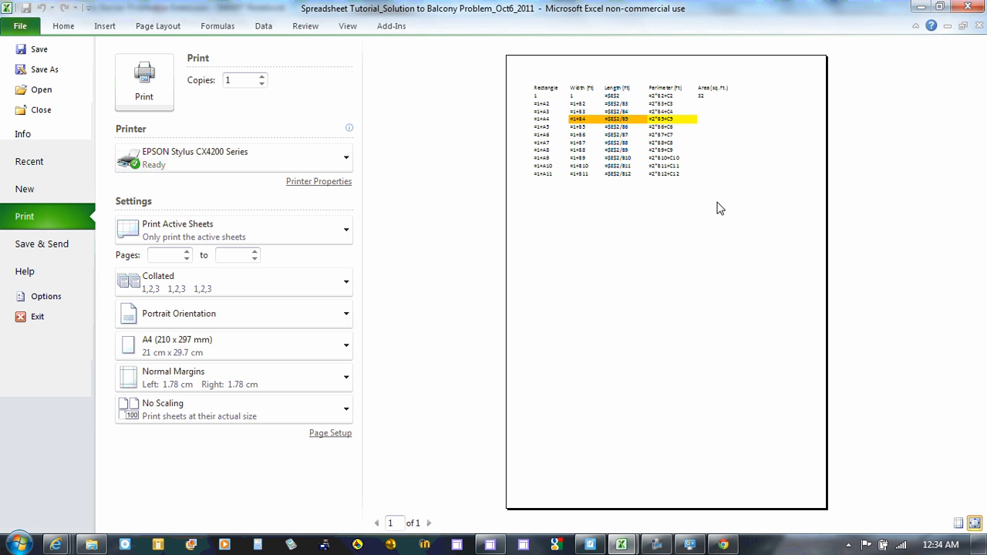
pyautogui.click(63, 26)
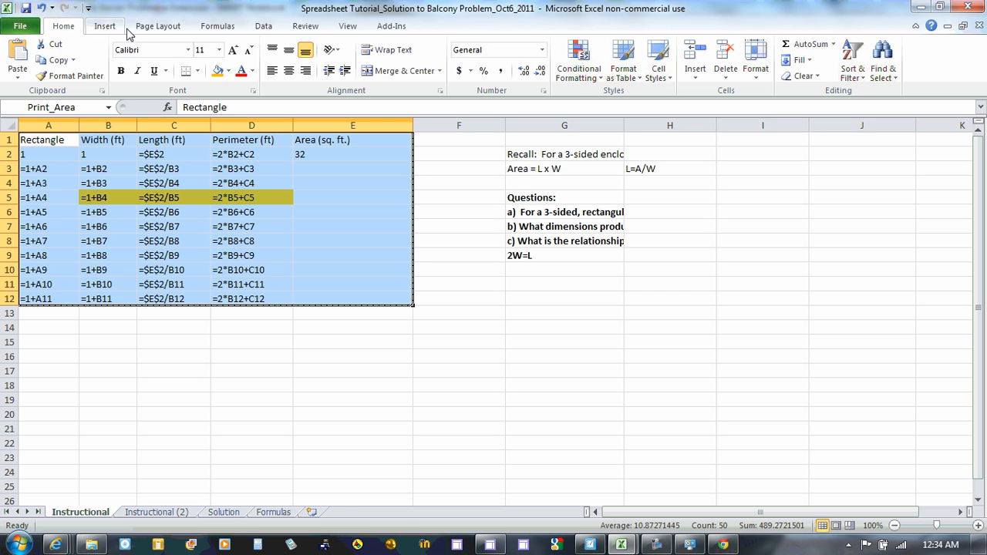
# Turn on gridline printing for the sheet and check the formula table in the print preview
pyautogui.click(350, 28)
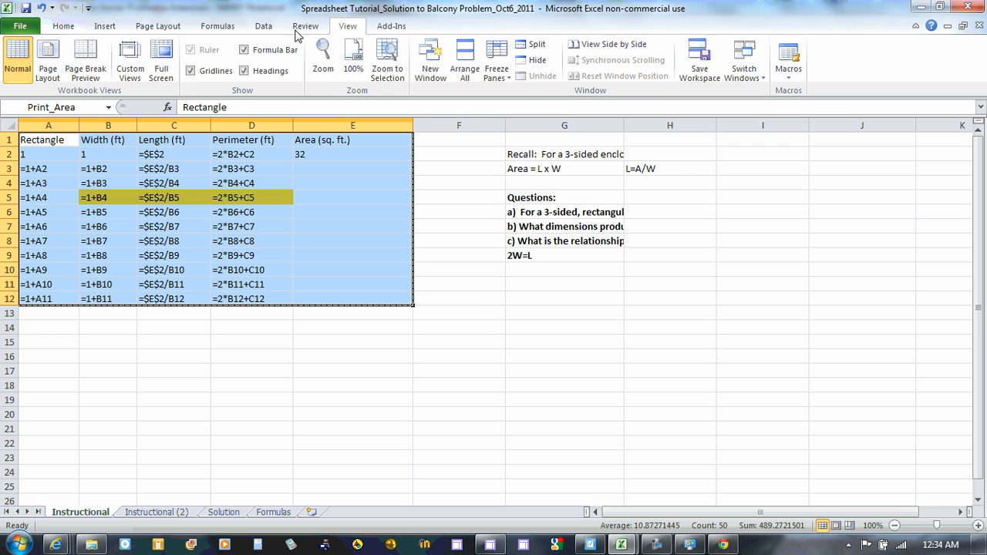
pyautogui.click(168, 31)
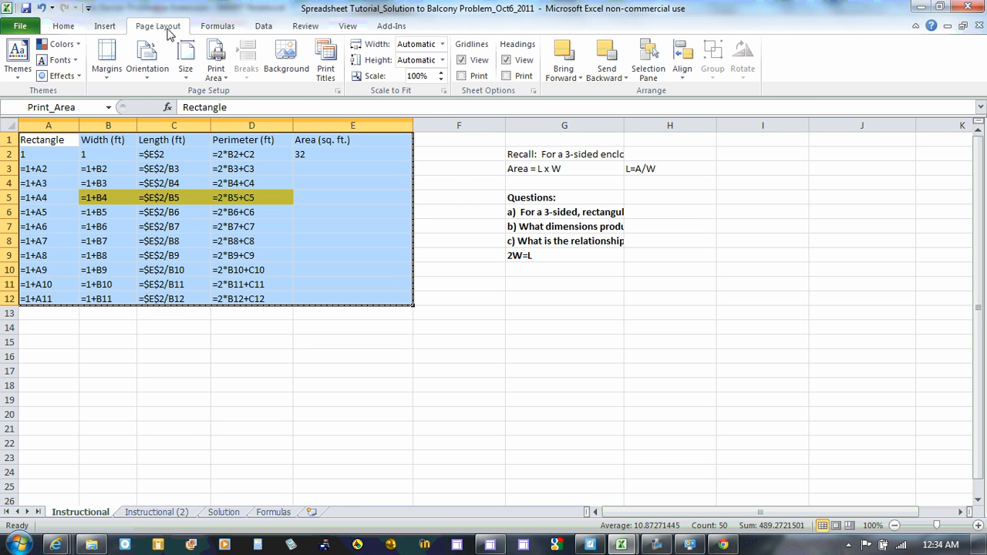
pyautogui.click(462, 76)
pyautogui.click(23, 29)
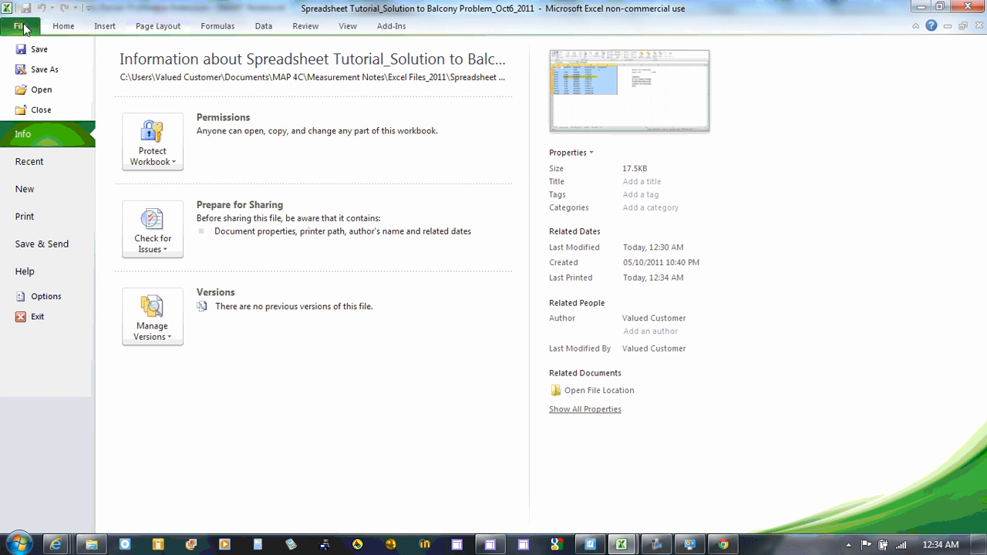
pyautogui.click(25, 216)
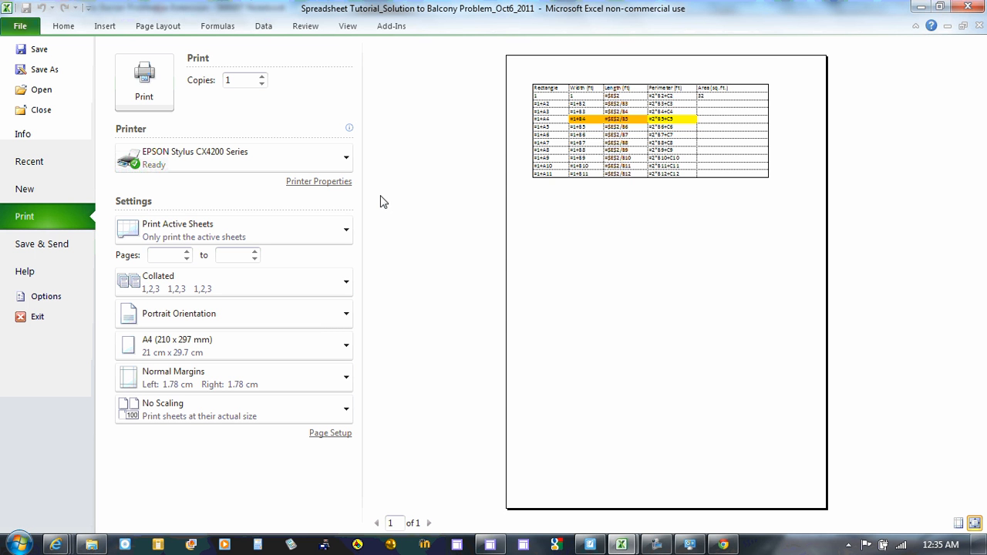
pyautogui.click(63, 28)
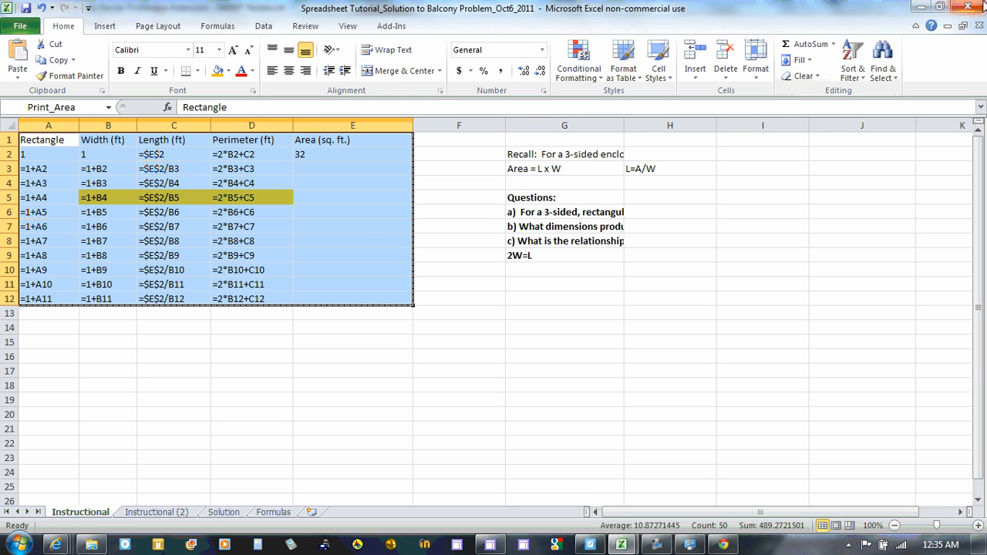
# Close the balcony problem workbook without saving the changes
pyautogui.click(969, 7)
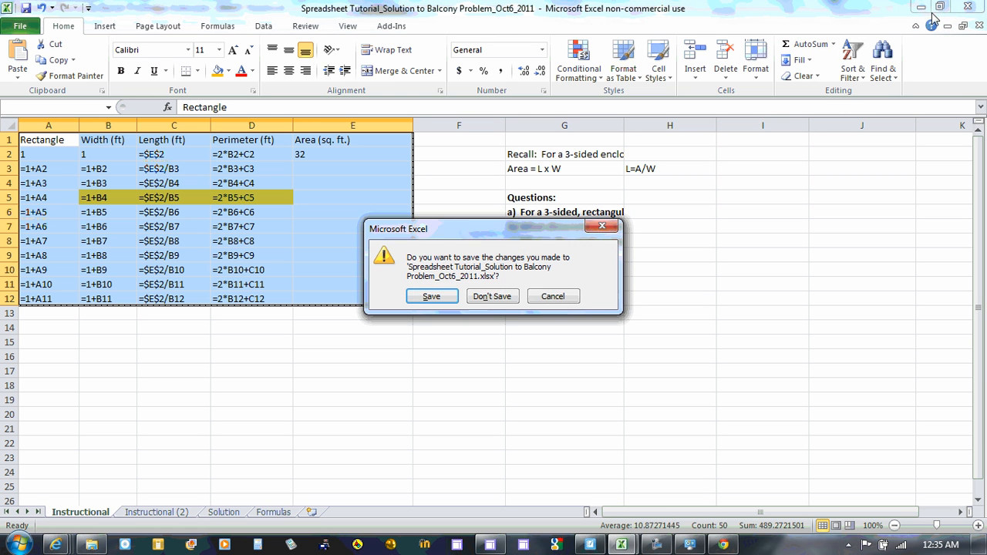
pyautogui.click(491, 297)
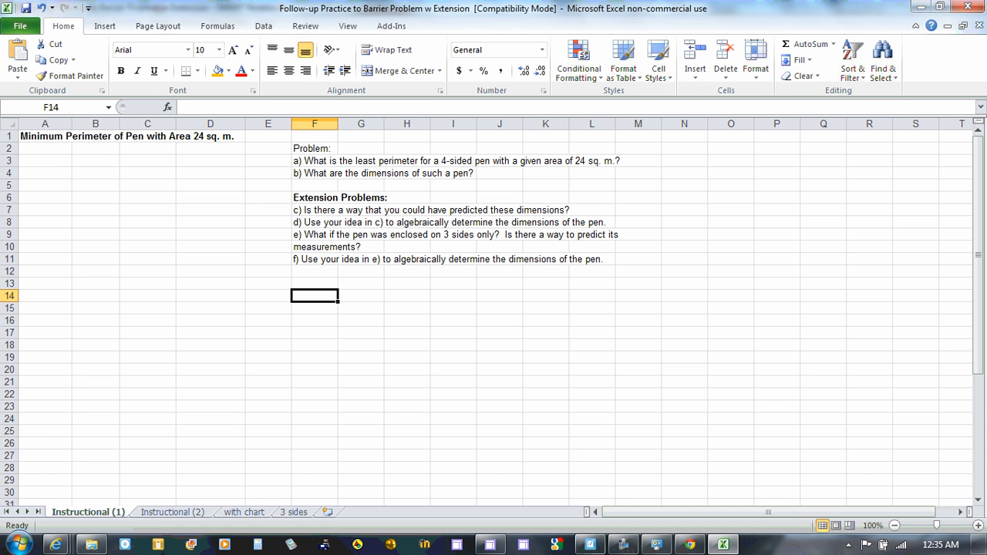
pyautogui.click(622, 545)
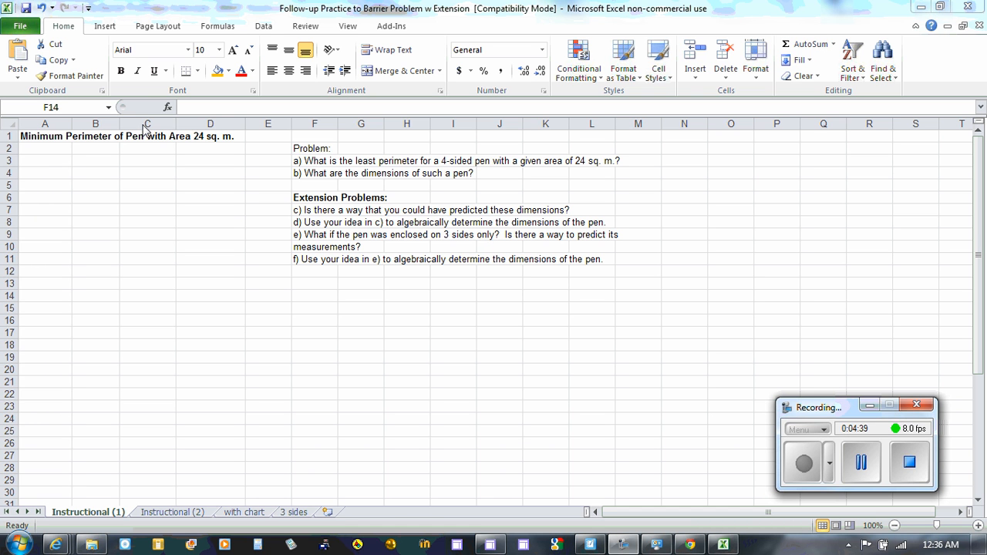
# Enter the heading "Width (m)" in cell A3 of the Instructional (1) sheet
pyautogui.click(40, 157)
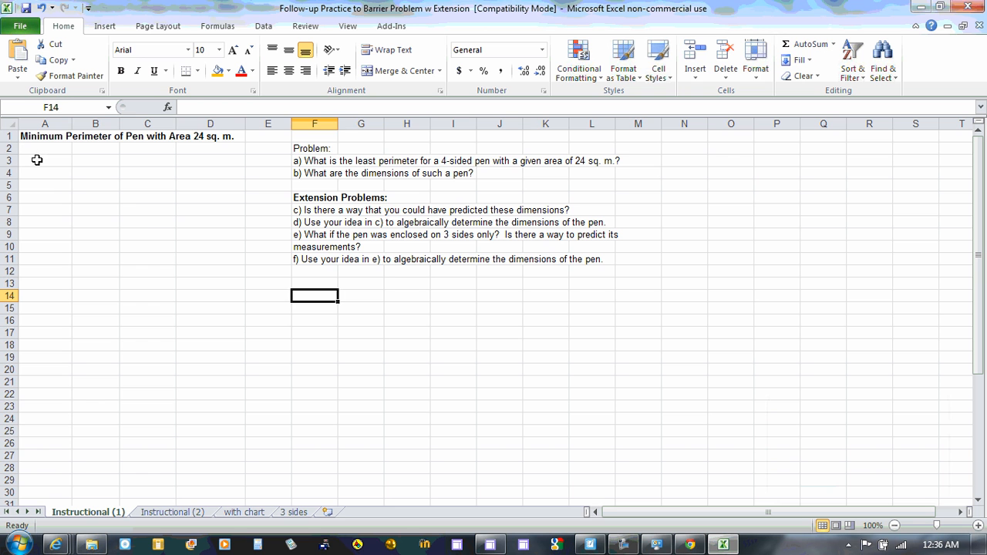
pyautogui.click(39, 158)
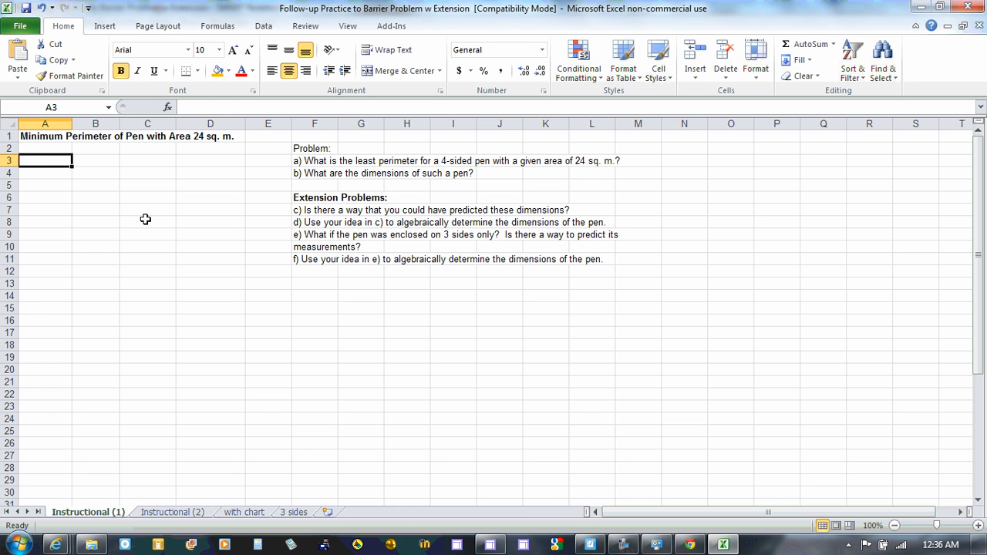
pyautogui.write('W')
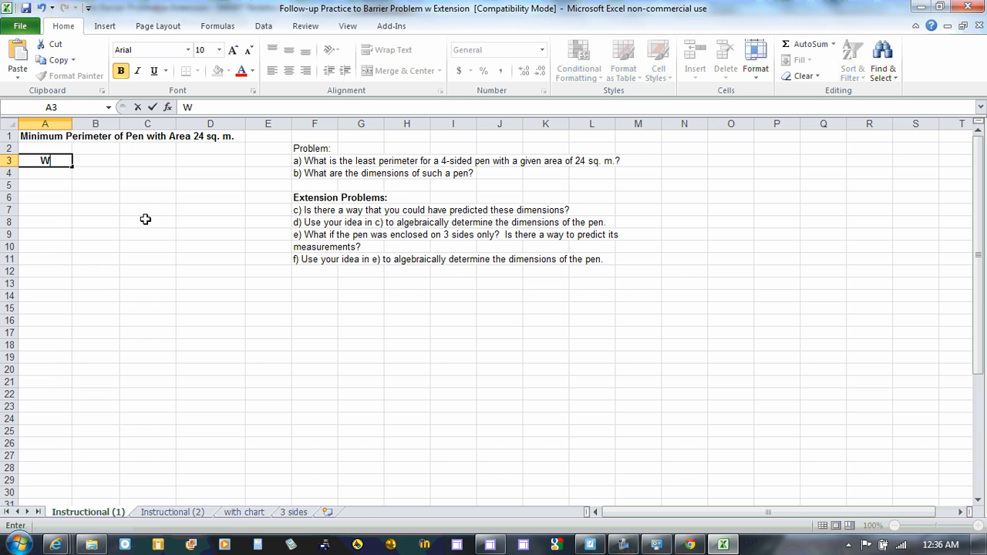
pyautogui.write('idth (m')
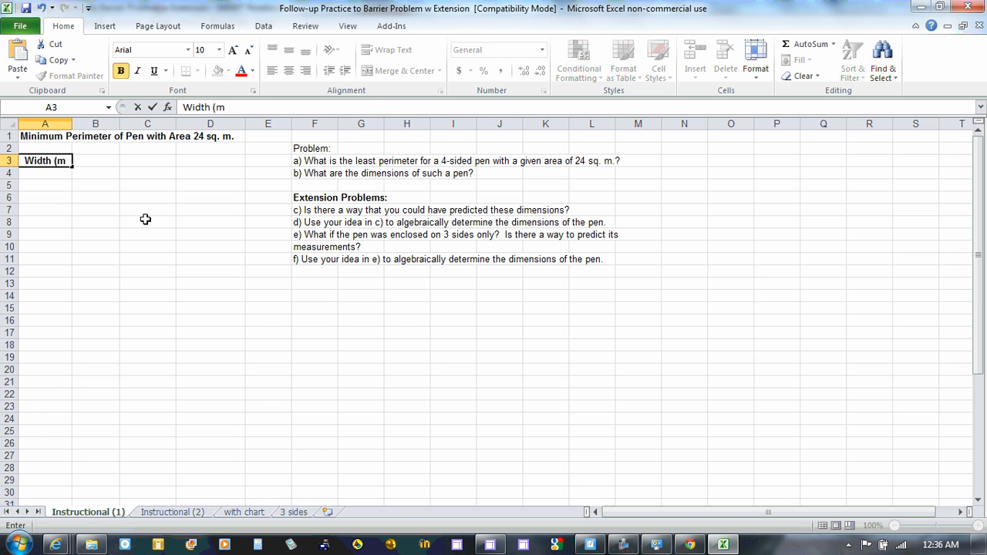
pyautogui.write(')')
pyautogui.press('Tab')
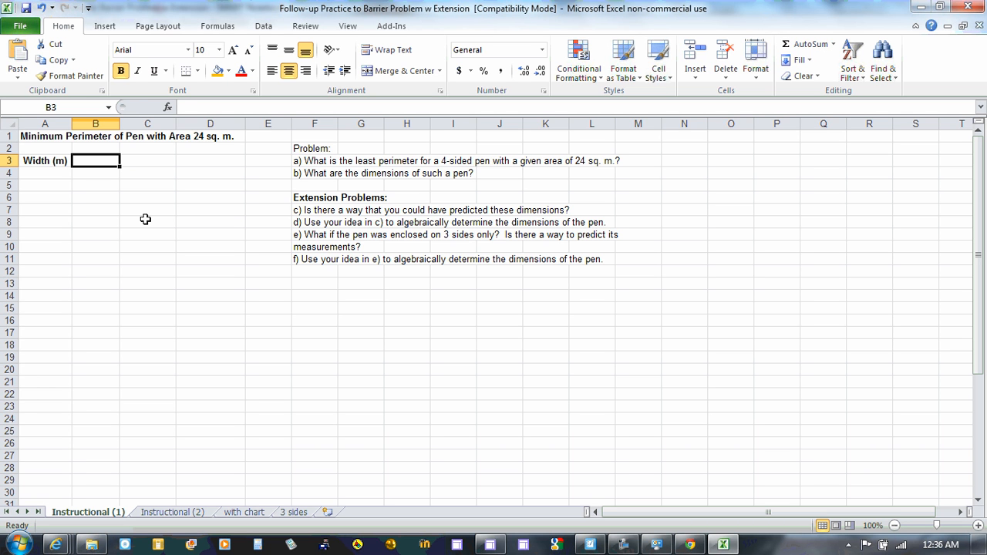
# Enter the heading "Length (m)" in cell B3
pyautogui.write('Leng')
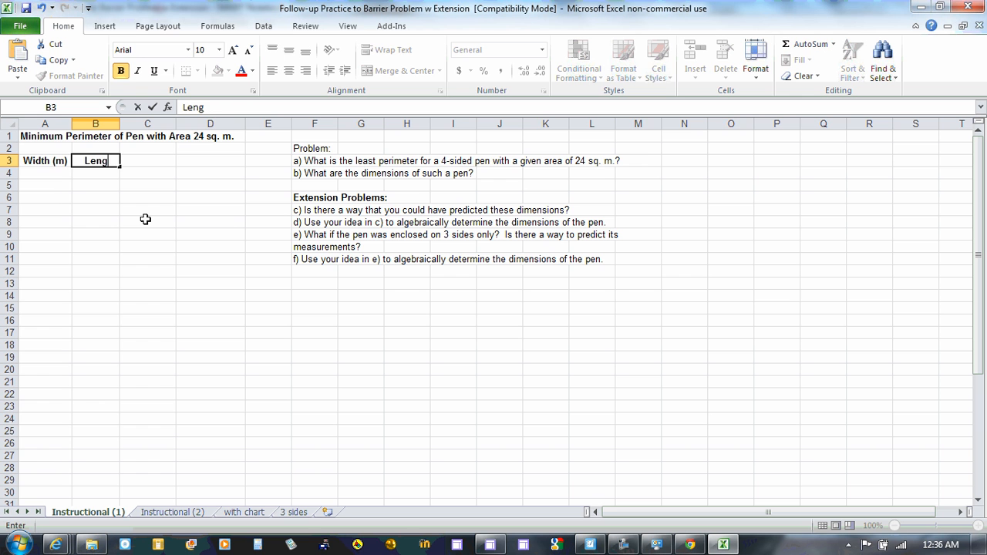
pyautogui.write('th (M)')
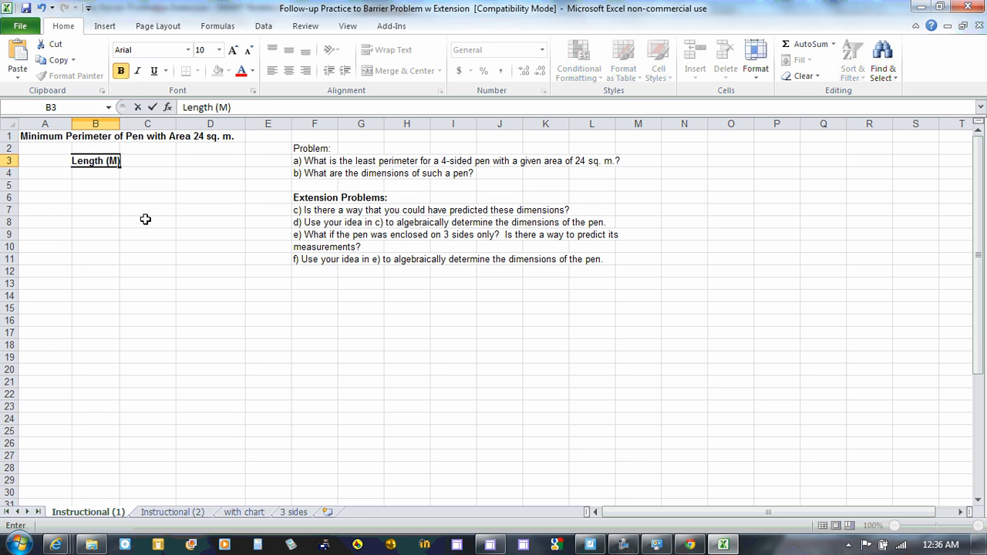
pyautogui.press('BackSpace')
pyautogui.press('BackSpace')
pyautogui.write('M')
pyautogui.press('BackSpace')
pyautogui.write('m)')
pyautogui.press('Tab')
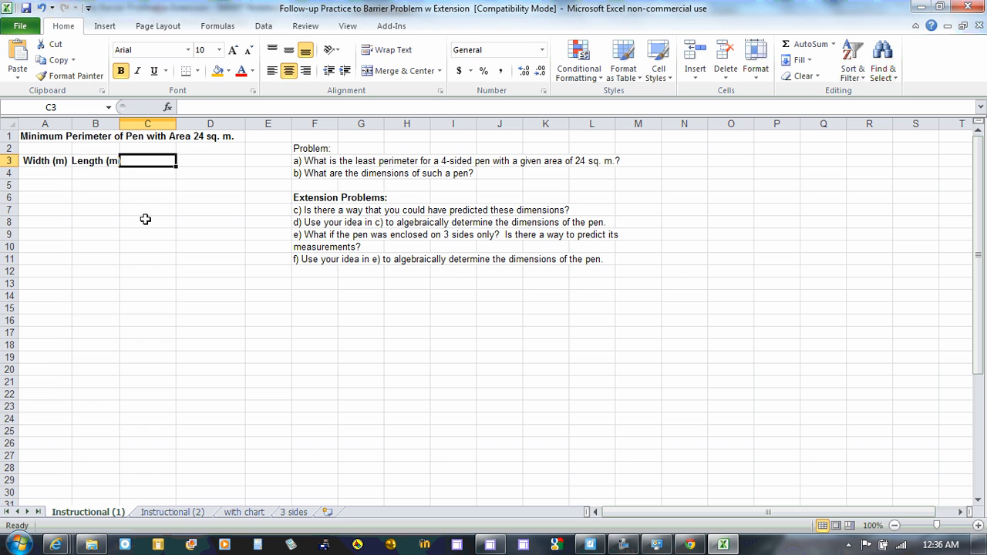
# Enter the heading "Perimeter (m)" in cell C3
pyautogui.write('per')
pyautogui.press('BackSpace')
pyautogui.press('BackSpace')
pyautogui.press('BackSpace')
pyautogui.write('Pe')
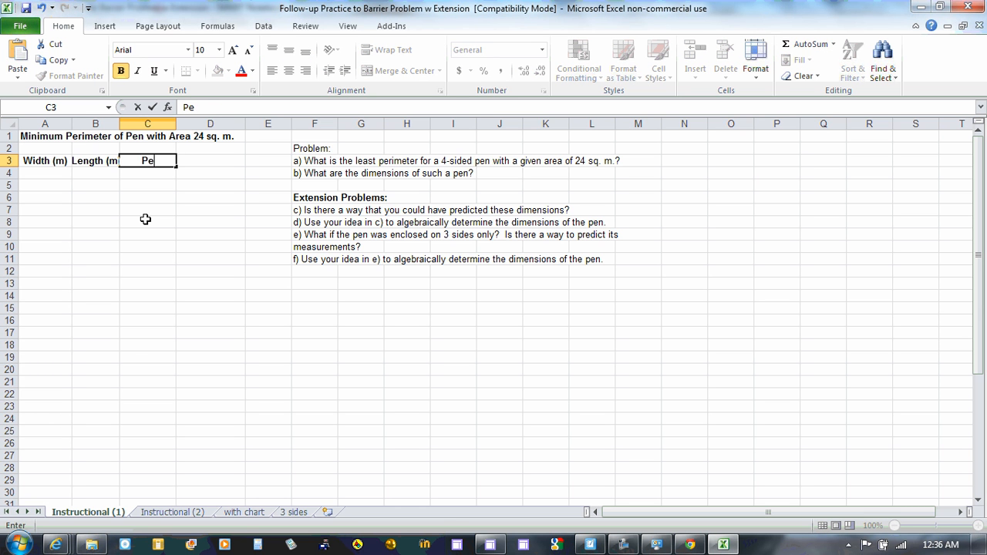
pyautogui.write('rimeter (m)')
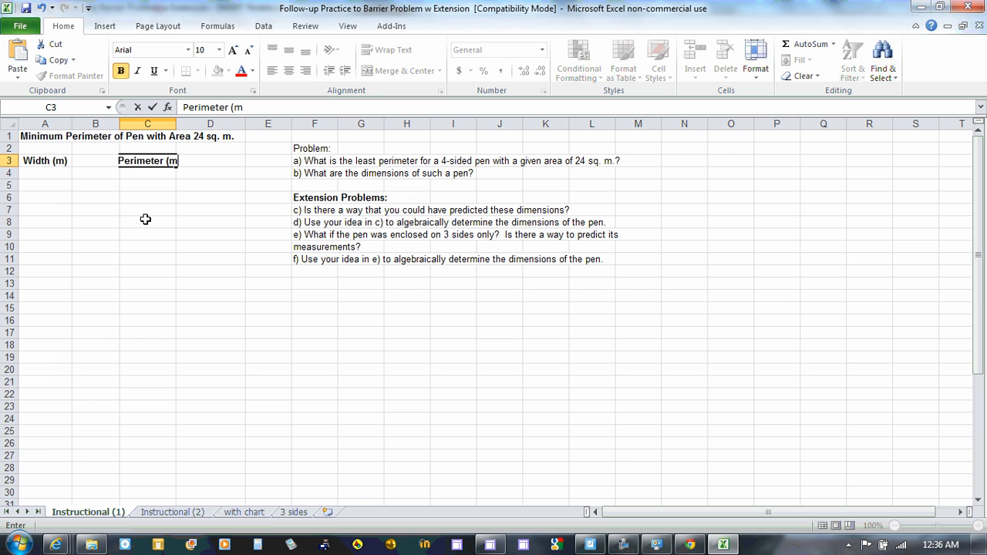
pyautogui.press('Tab')
# Enter the heading "Area (sq. m.)" in cell D3 and widen columns B and C to fit their headings
pyautogui.write('Are')
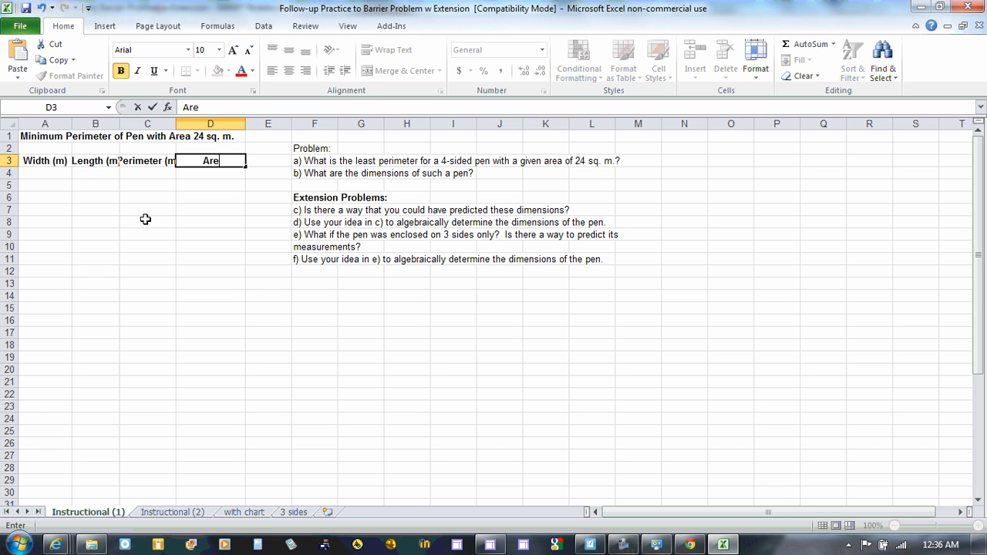
pyautogui.write('a (sq. m.)')
pyautogui.click(64, 175)
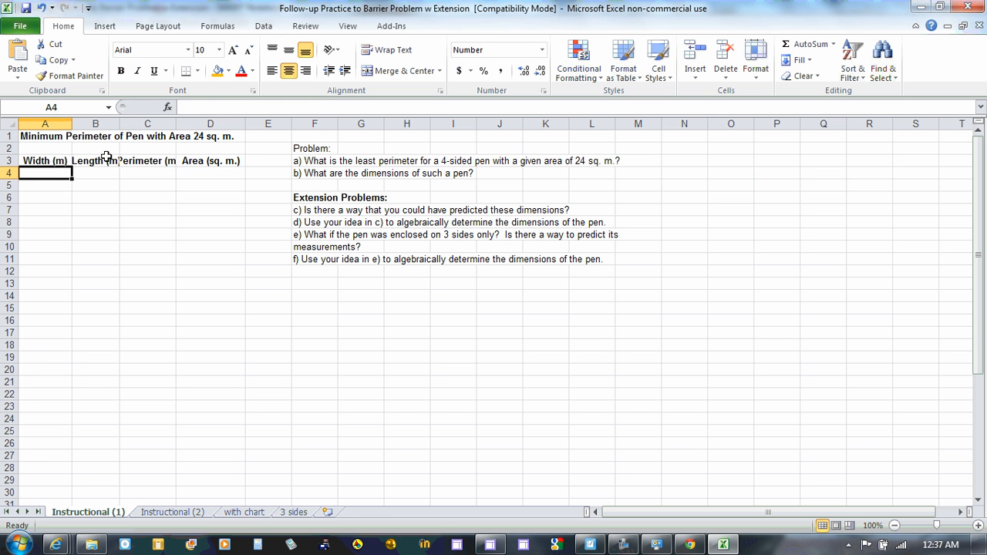
pyautogui.moveTo(118, 123); pyautogui.dragTo(194, 124)
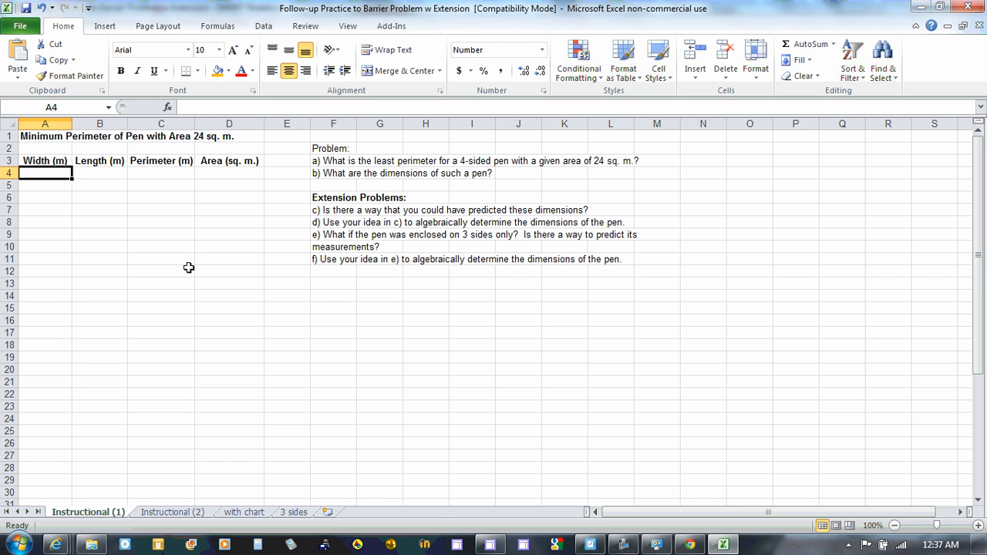
# Enter a width of 1 in cell A4 and the formula =1+a4 in cell A5
pyautogui.write('1')
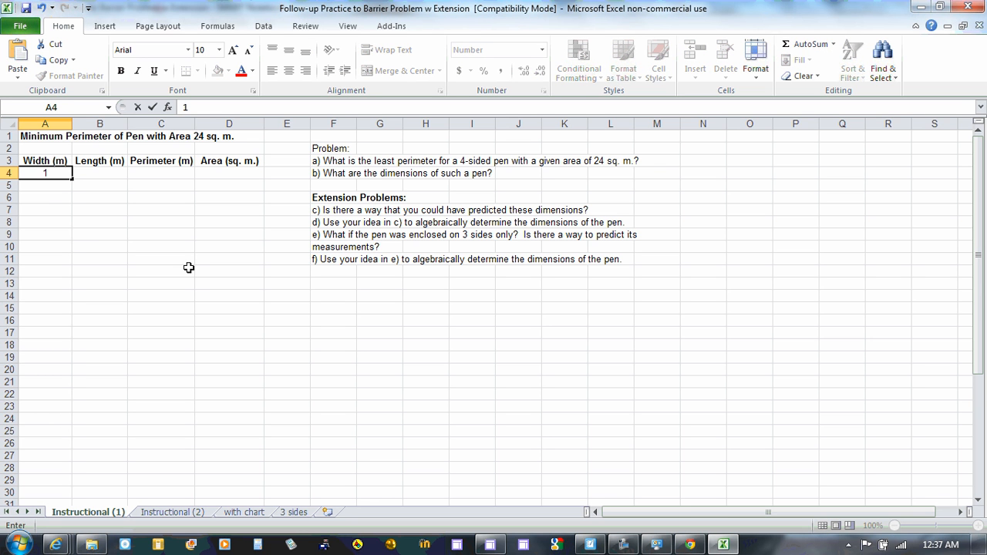
pyautogui.click(49, 191)
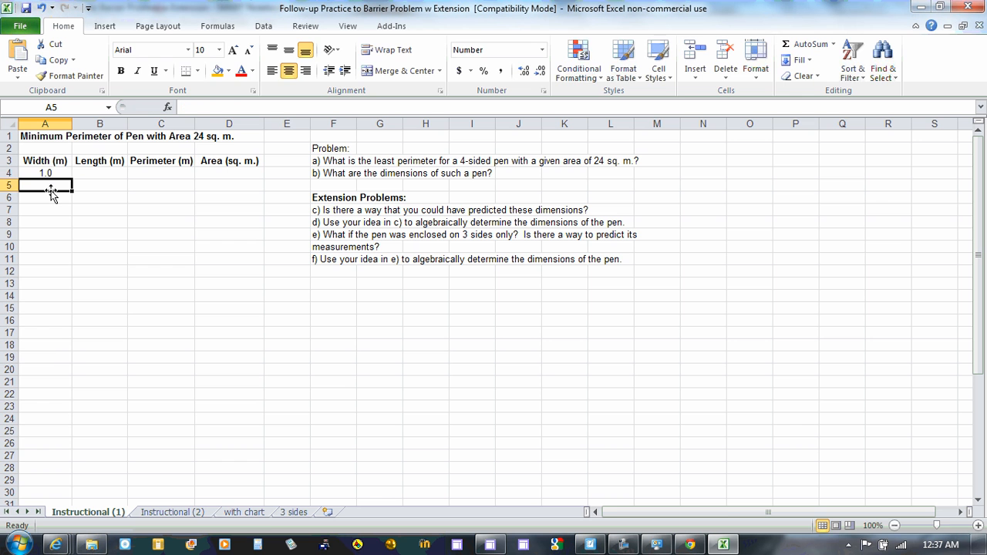
pyautogui.write('=')
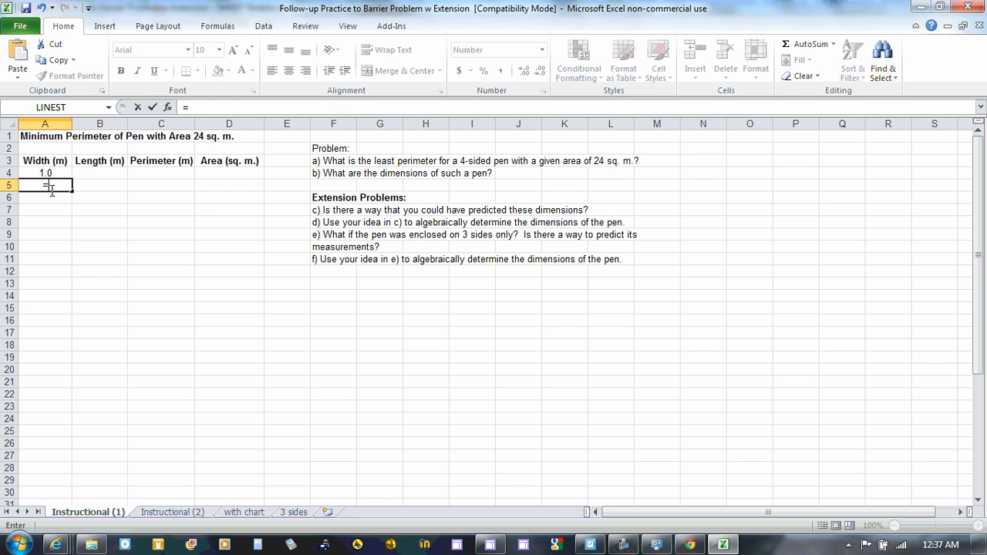
pyautogui.write('1+a')
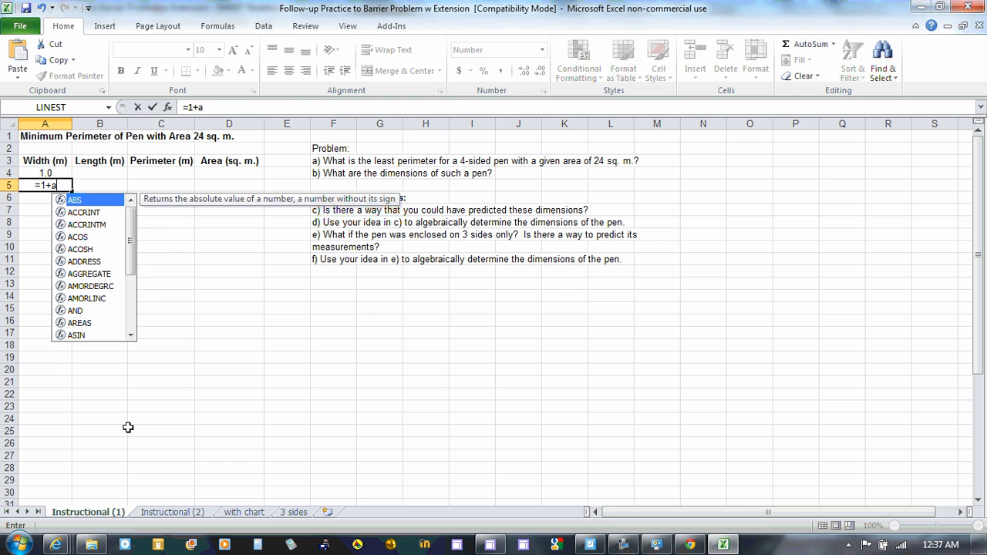
pyautogui.click(128, 427)
pyautogui.write('4')
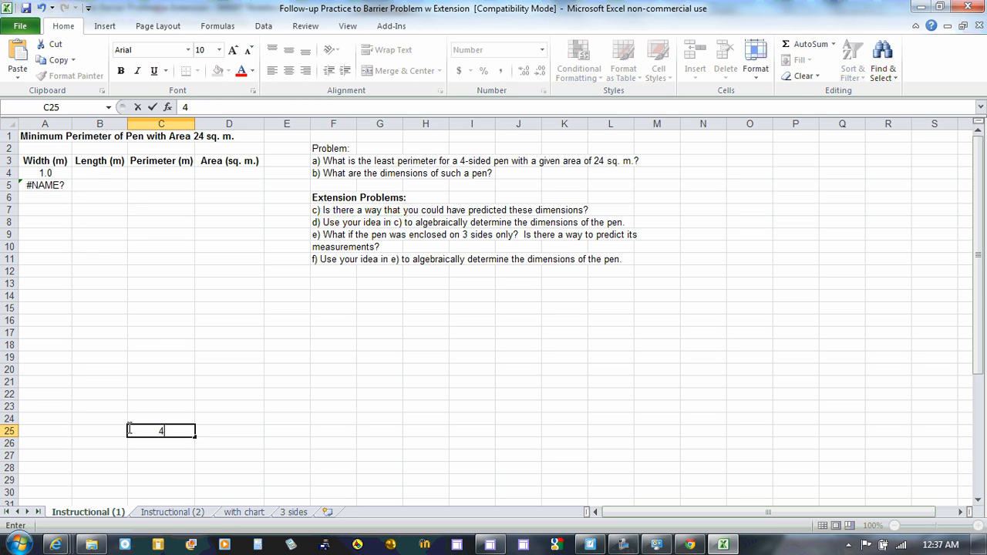
pyautogui.click(47, 185)
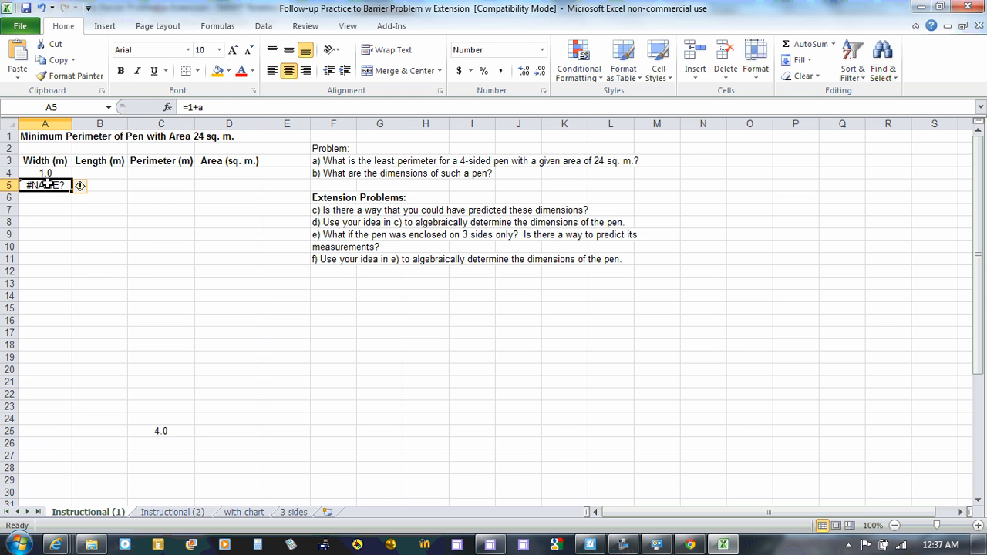
pyautogui.click(208, 108)
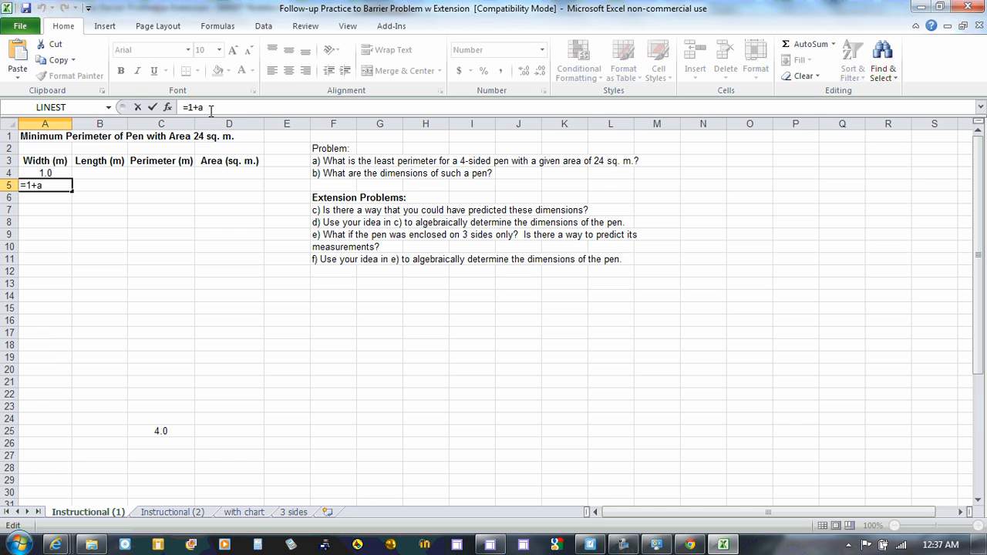
pyautogui.write('4')
pyautogui.press('Return')
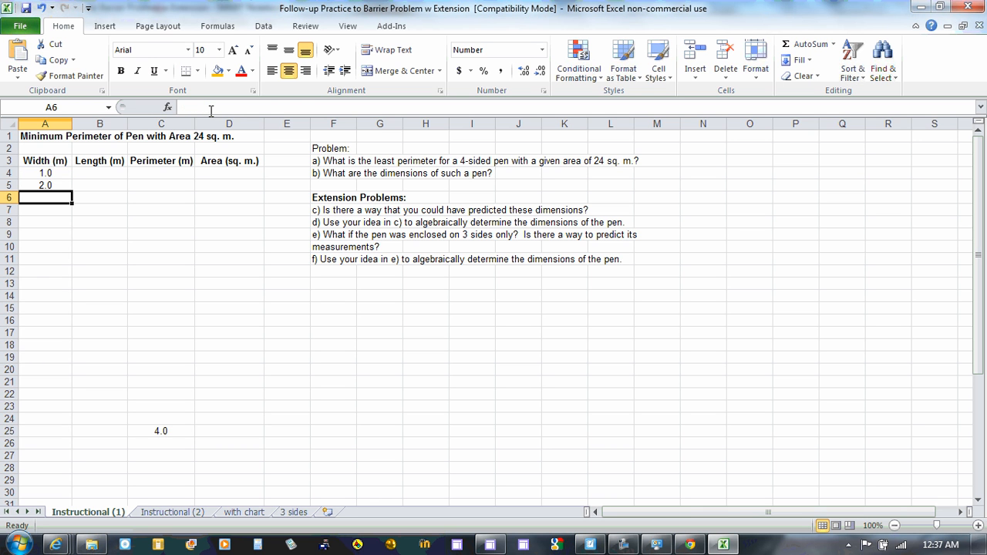
# Fill the width formula from A5 down to A20 and clear the stray value in cell C25
pyautogui.click(61, 187)
pyautogui.moveTo(71, 191); pyautogui.dragTo(72, 373)
pyautogui.click(152, 431)
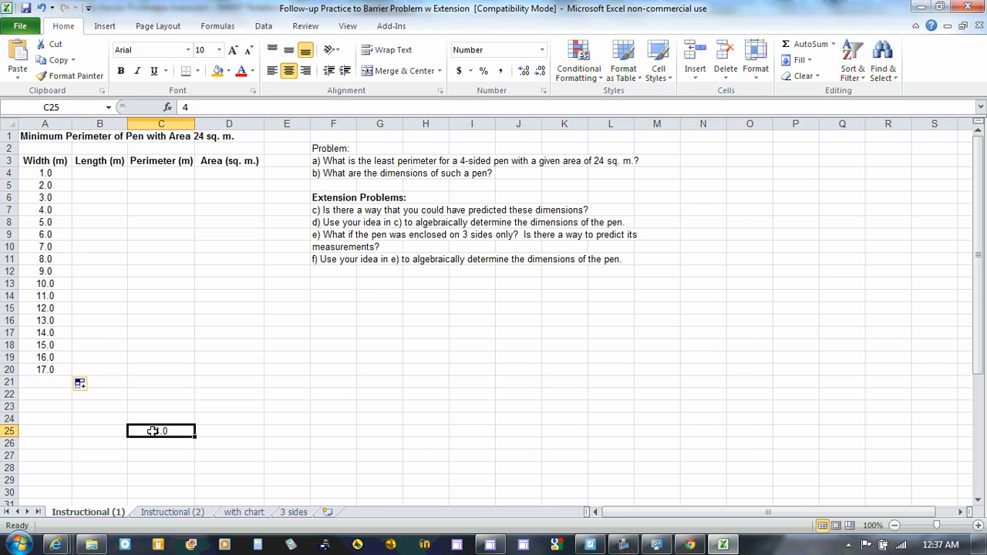
pyautogui.press('Delete')
pyautogui.click(96, 177)
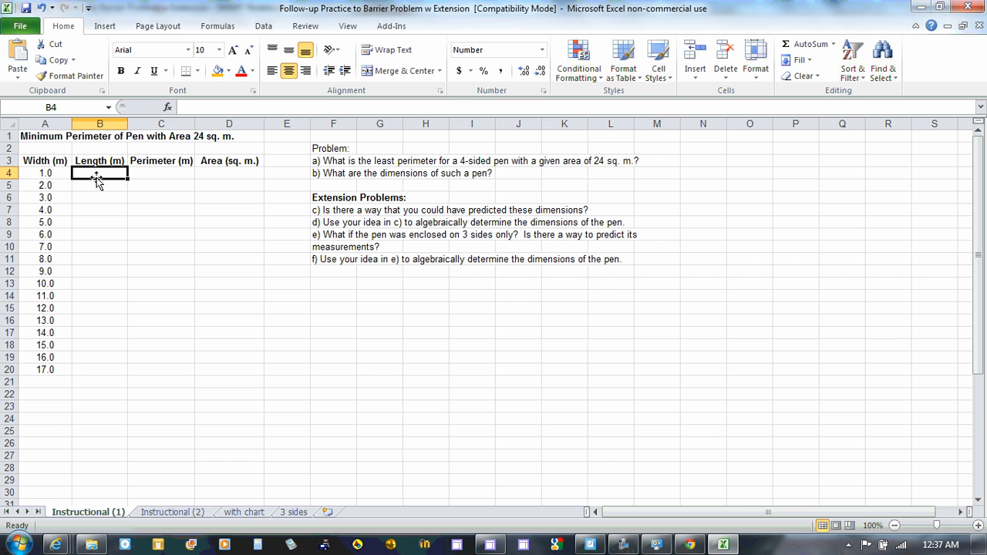
pyautogui.write('=')
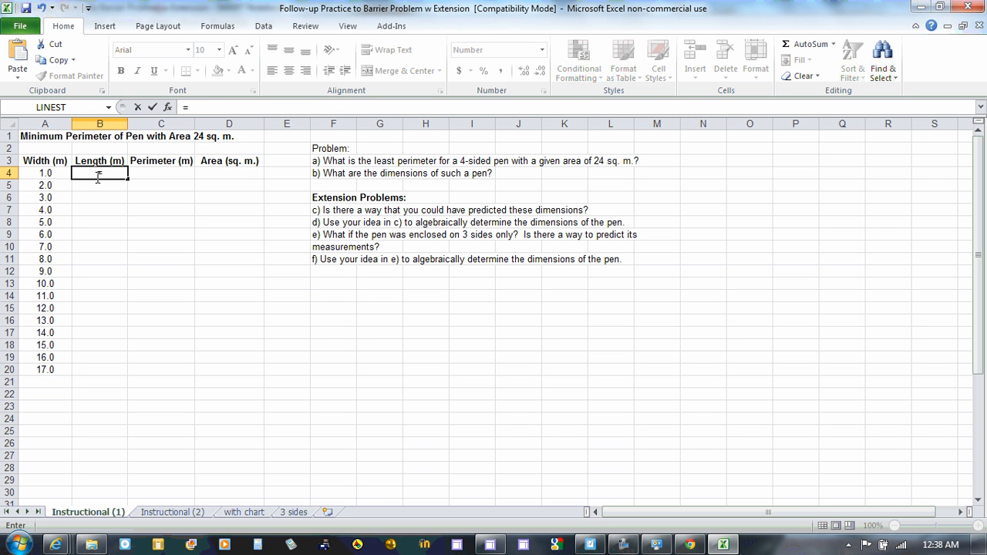
pyautogui.click(241, 183)
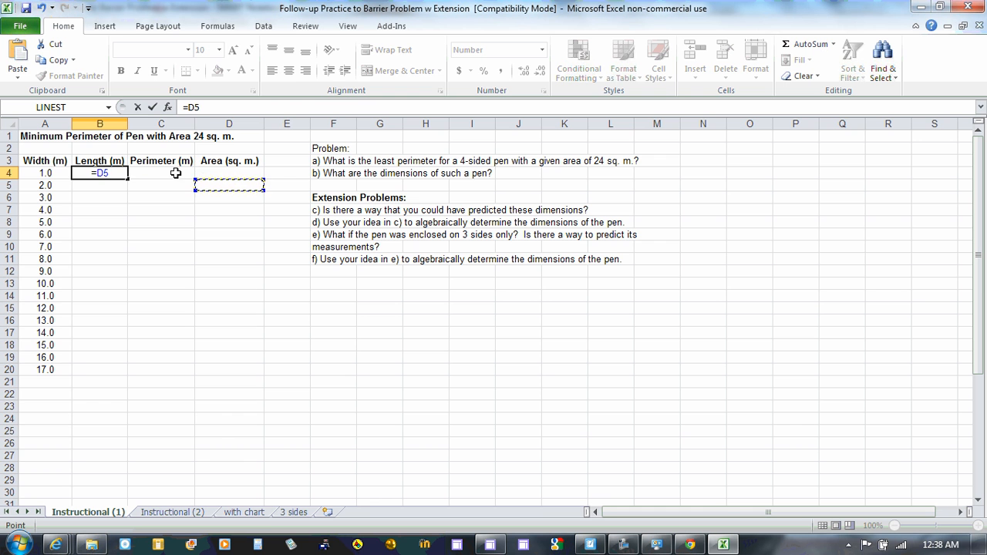
pyautogui.click(120, 172)
pyautogui.press('BackSpace')
pyautogui.press('BackSpace')
pyautogui.press('BackSpace')
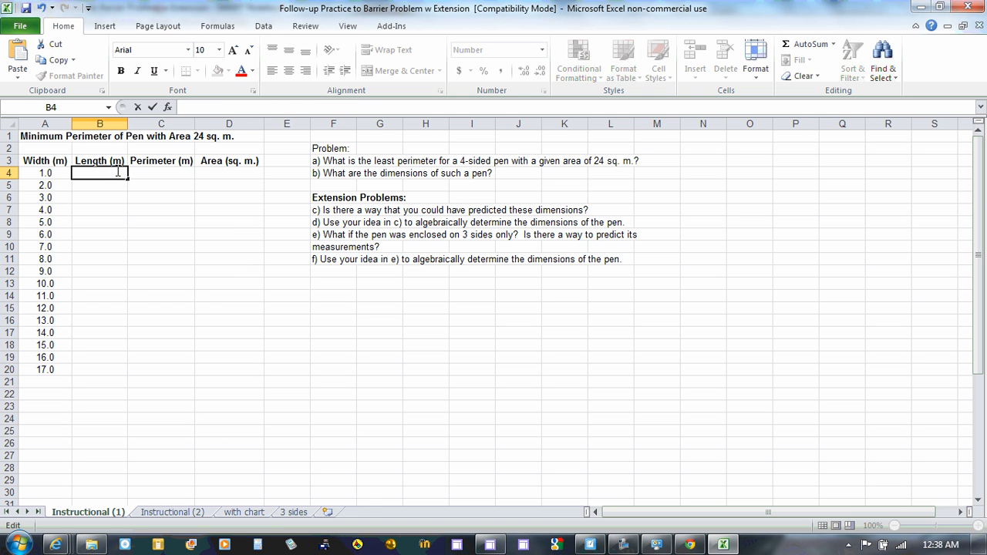
# Enter the area value 24 in cell D4
pyautogui.click(210, 173)
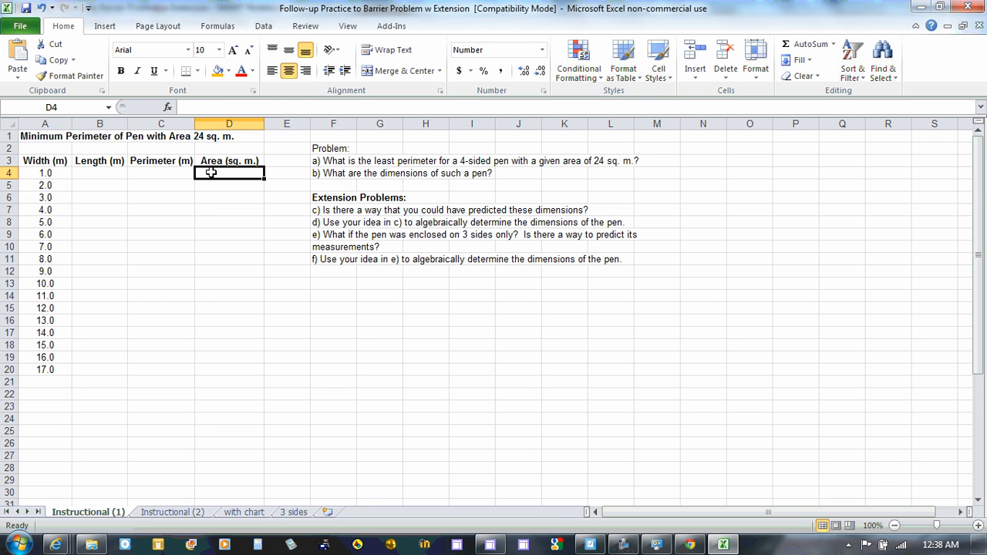
pyautogui.write('24')
pyautogui.press('Return')
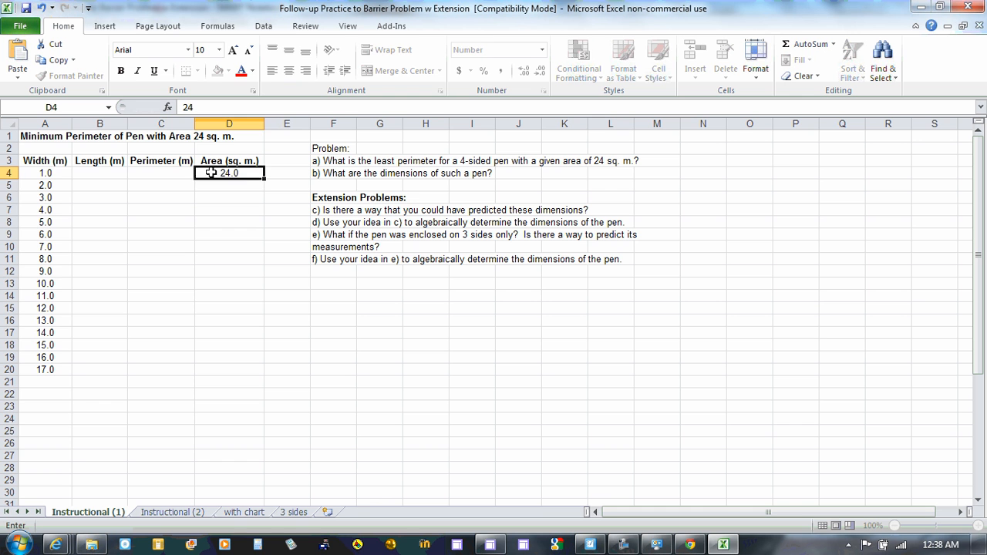
# Enter the length formula =$d$4/a4 in cell B4 and fill it down to B20
pyautogui.press('Left')
pyautogui.press('Left')
pyautogui.press('Up')
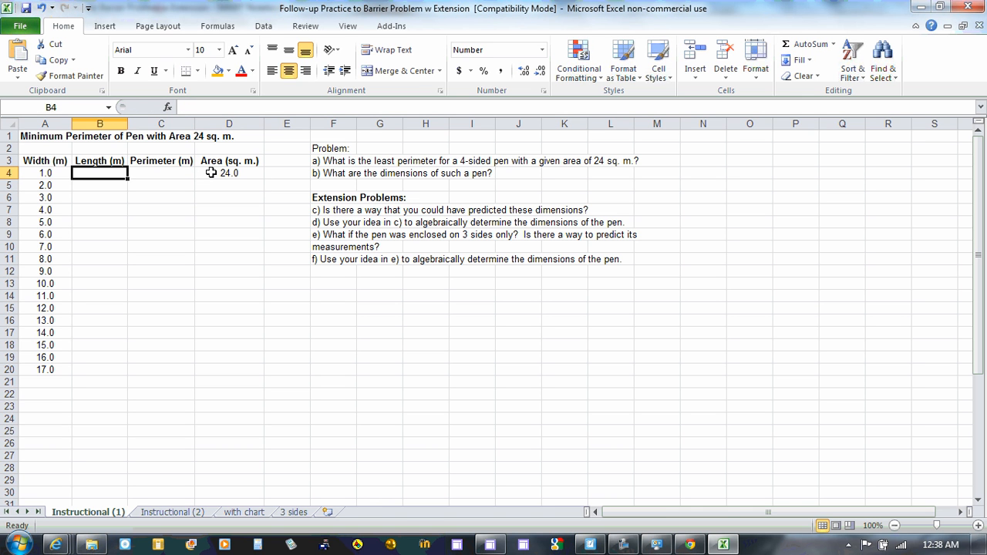
pyautogui.write('=')
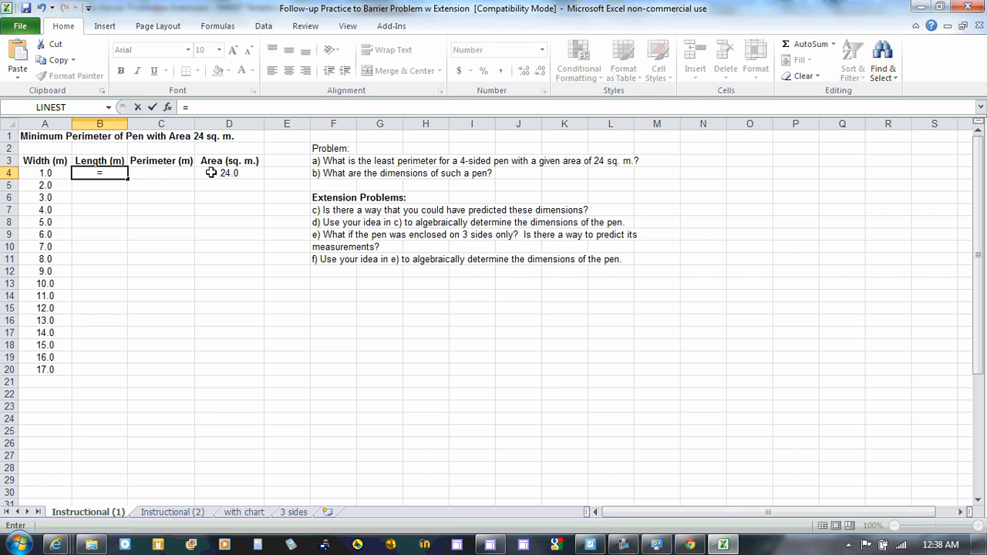
pyautogui.write('$d')
pyautogui.write('$4')
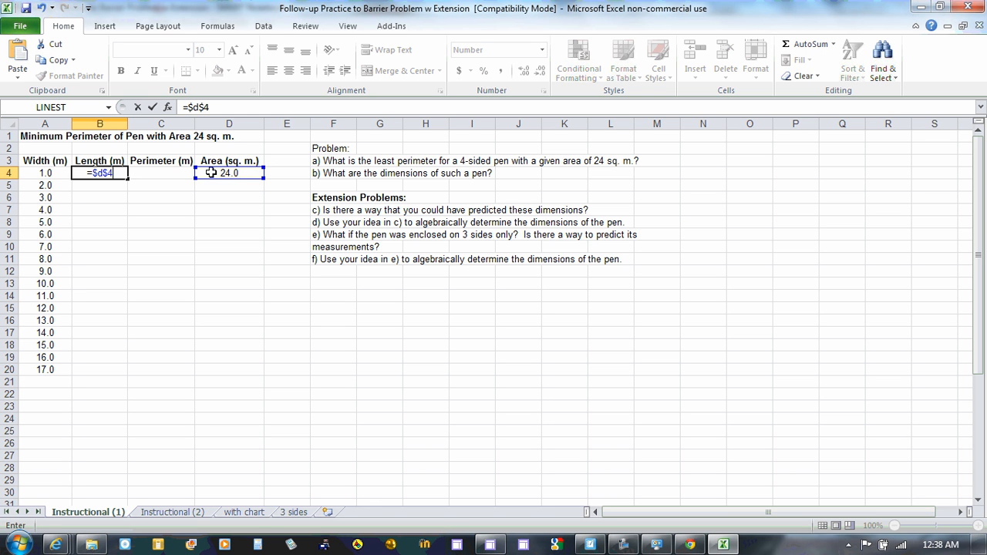
pyautogui.write('/a4')
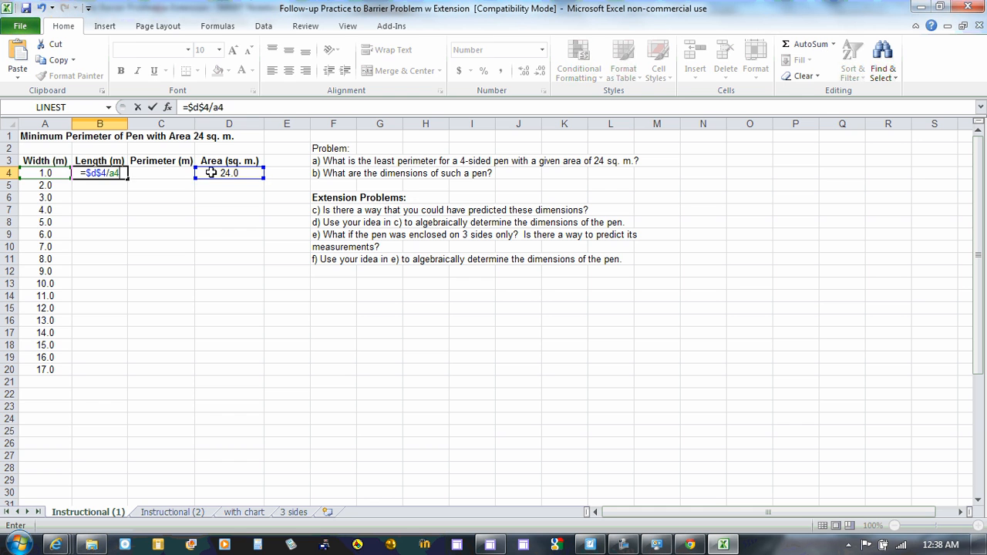
pyautogui.press('Return')
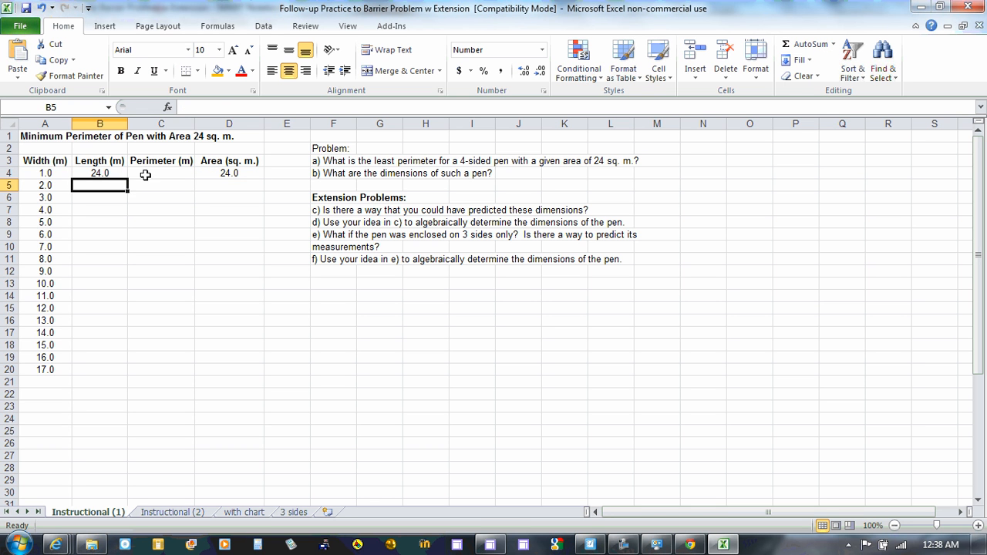
pyautogui.click(120, 172)
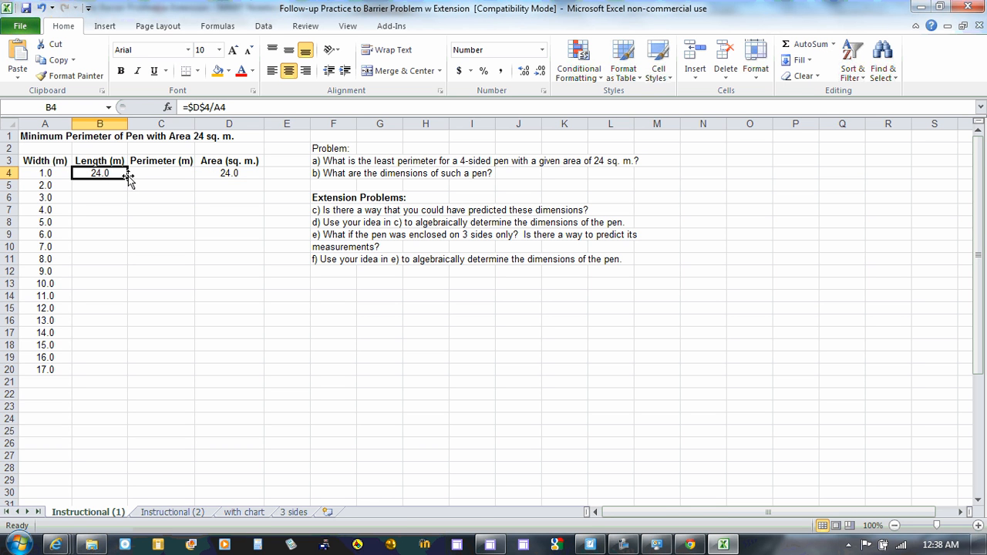
pyautogui.moveTo(126, 178); pyautogui.dragTo(127, 376)
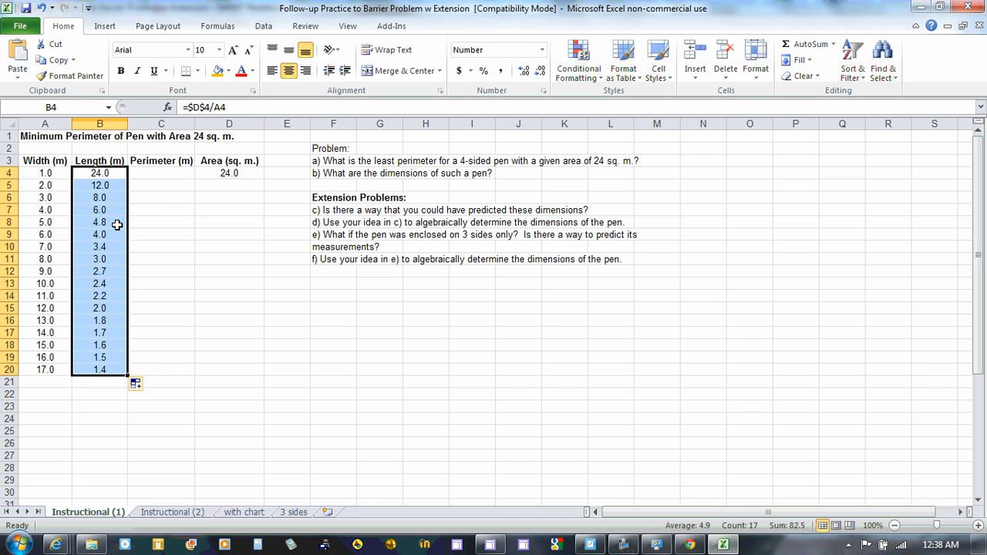
# Examine the length formulas in cells B5 to B9 to compare their area and width references
pyautogui.click(109, 185)
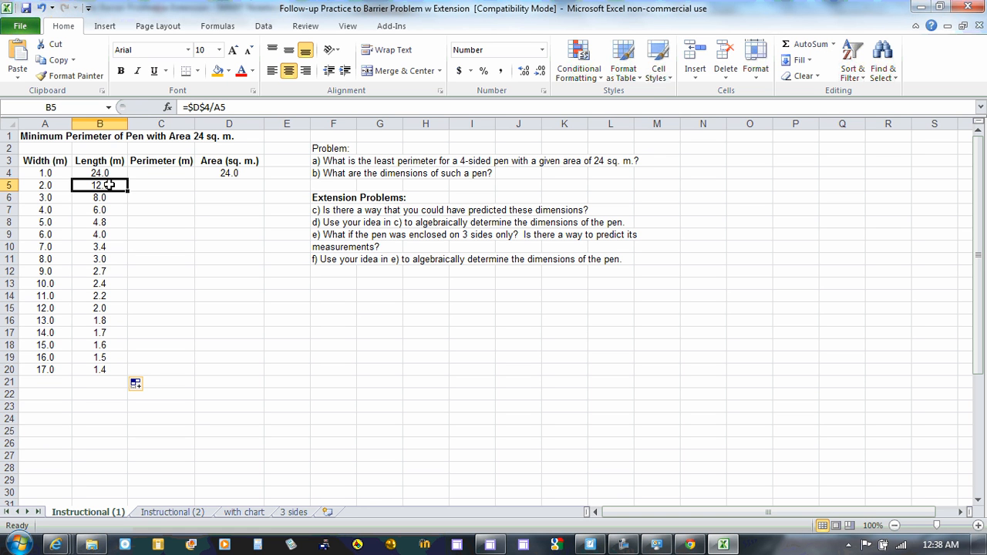
pyautogui.press('Down')
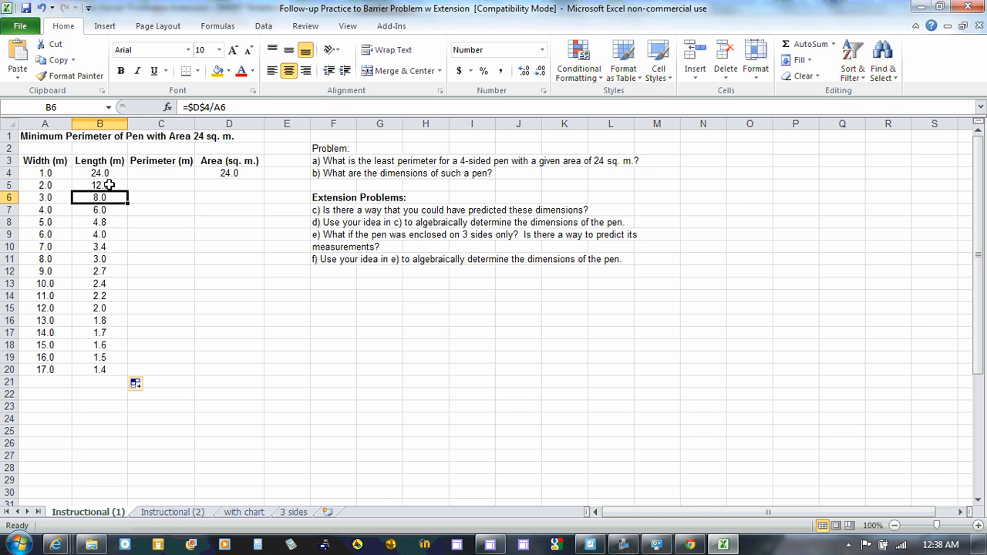
pyautogui.press('Down')
pyautogui.press('Down')
pyautogui.press('Down')
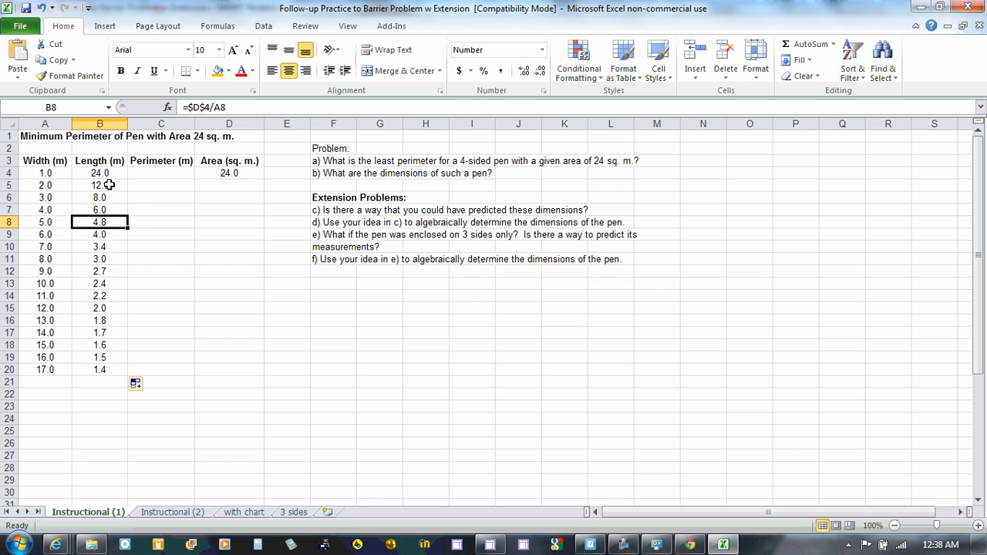
pyautogui.click(192, 107)
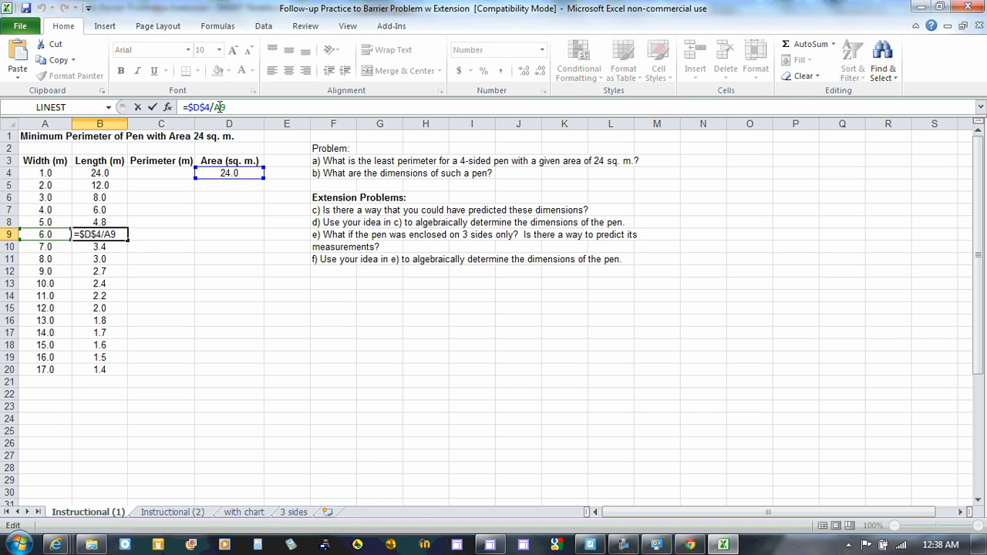
pyautogui.click(158, 174)
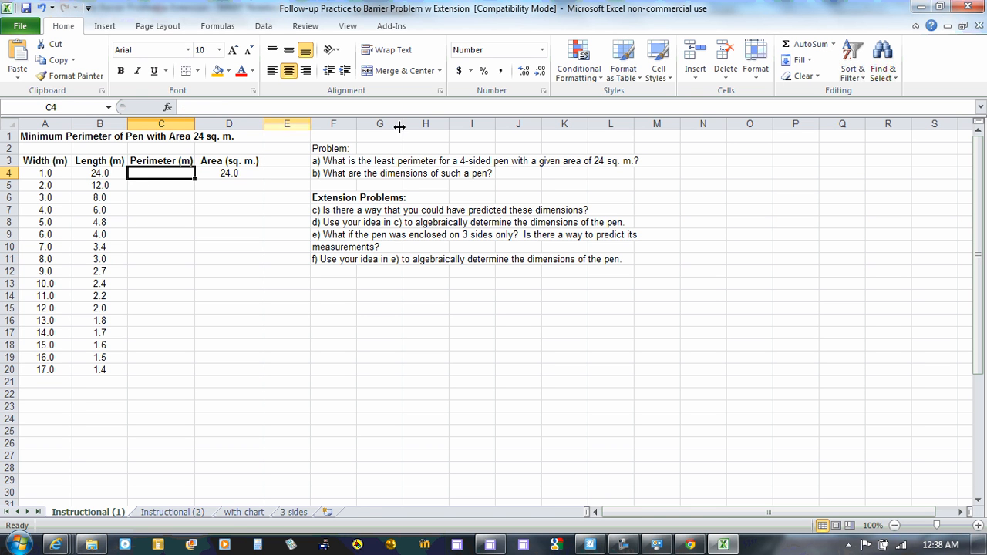
# Enter the perimeter formula note "P=2W+2L" in cell N3, beside the problem text
pyautogui.click(482, 162)
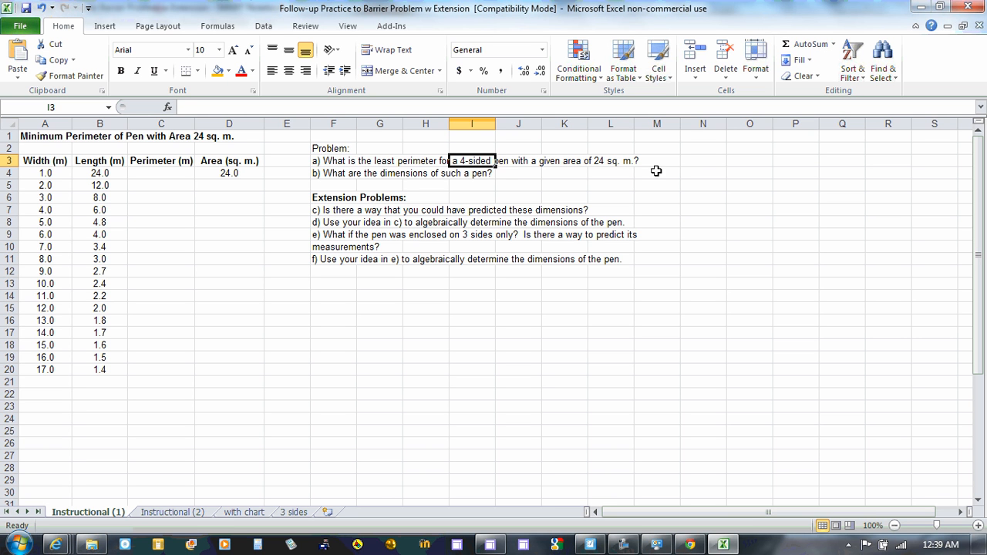
pyautogui.click(695, 161)
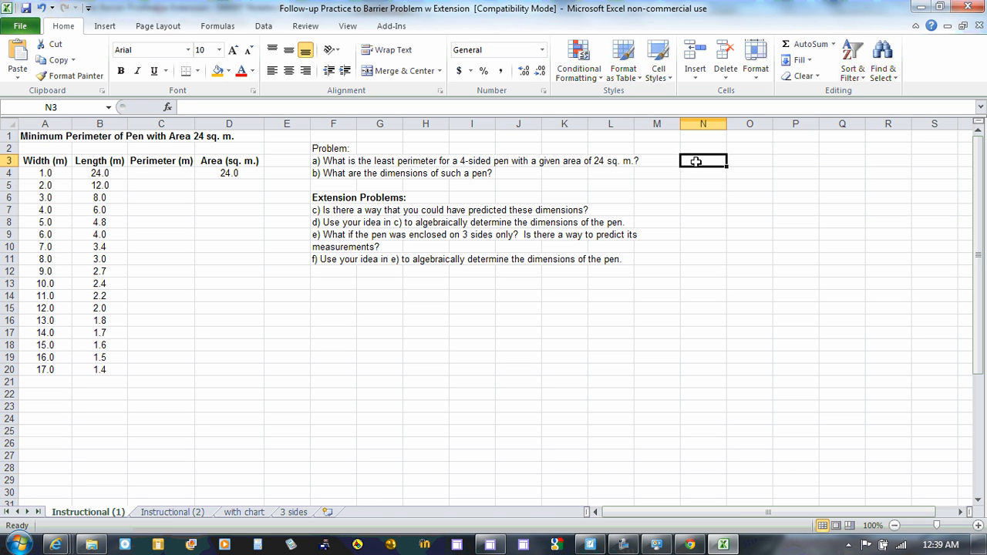
pyautogui.write('P')
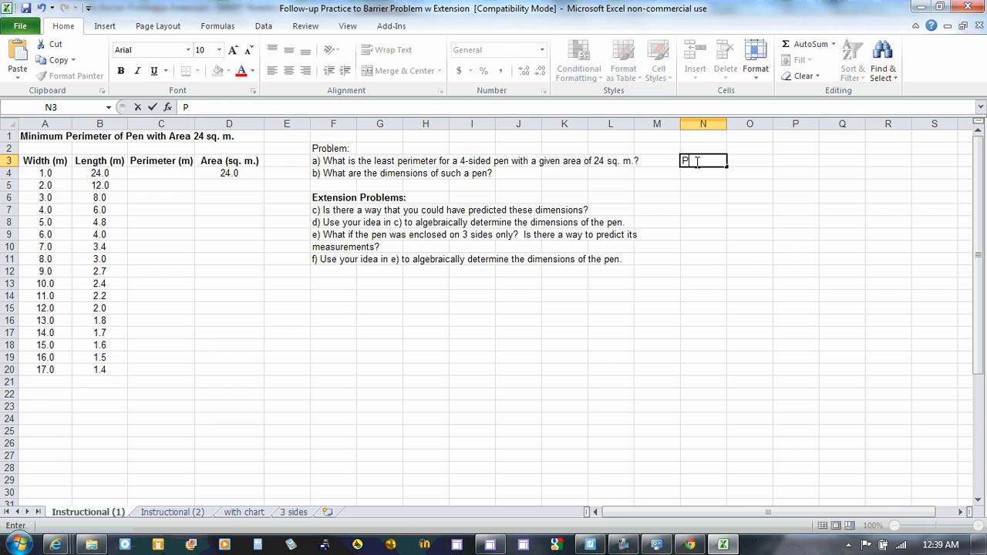
pyautogui.write('=@')
pyautogui.press('BackSpace')
pyautogui.write('2W+2L')
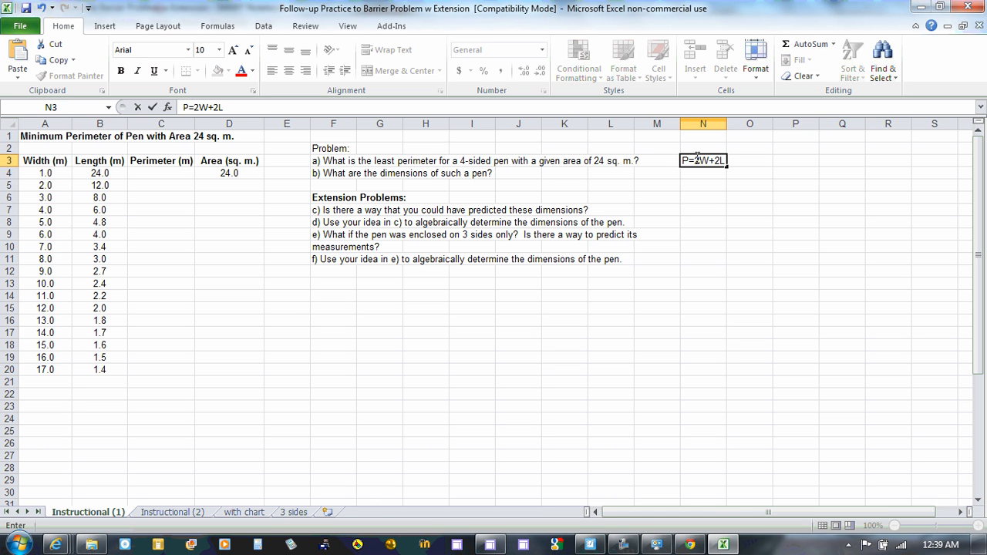
pyautogui.press('Return')
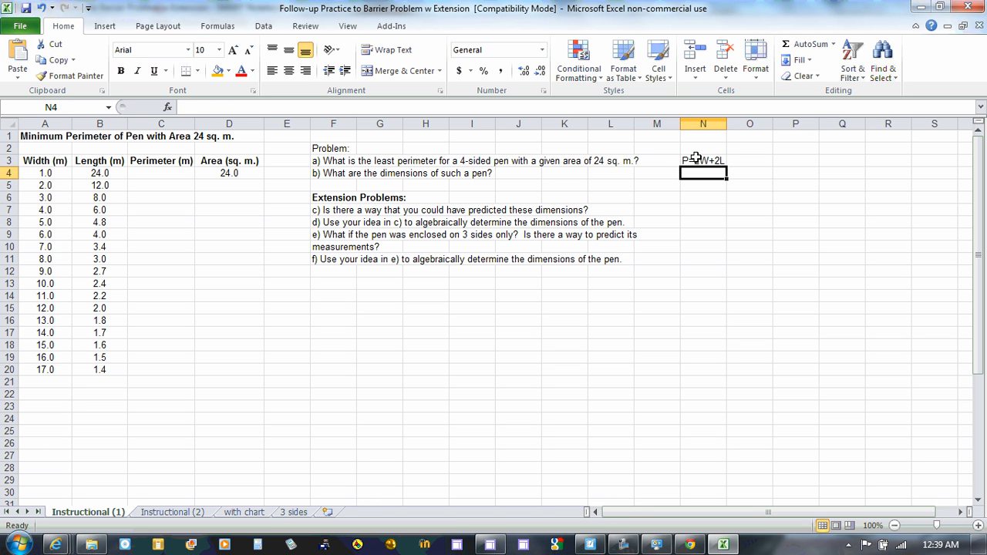
# Enter the factored perimeter formula note "P=2(W+L)" in cell N4
pyautogui.write('P=')
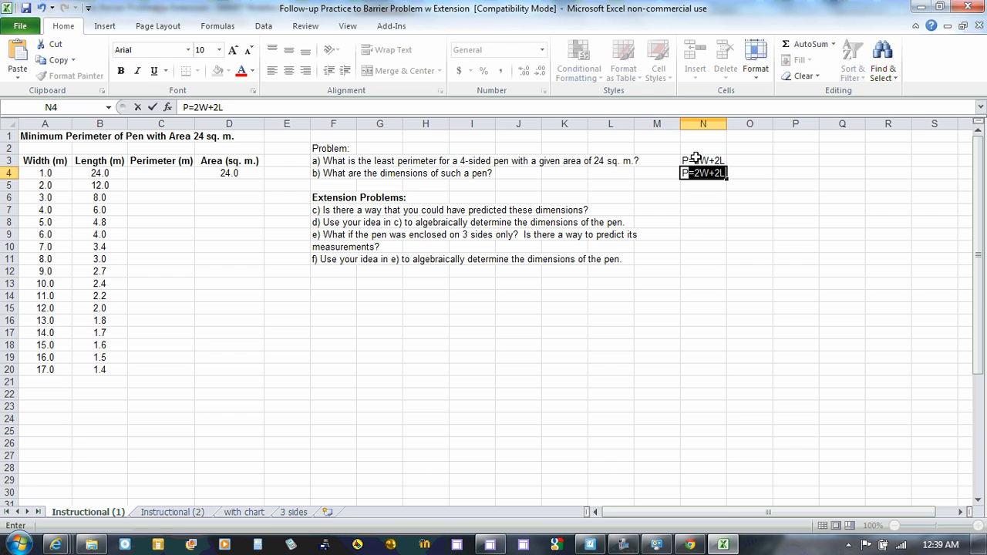
pyautogui.write('2(')
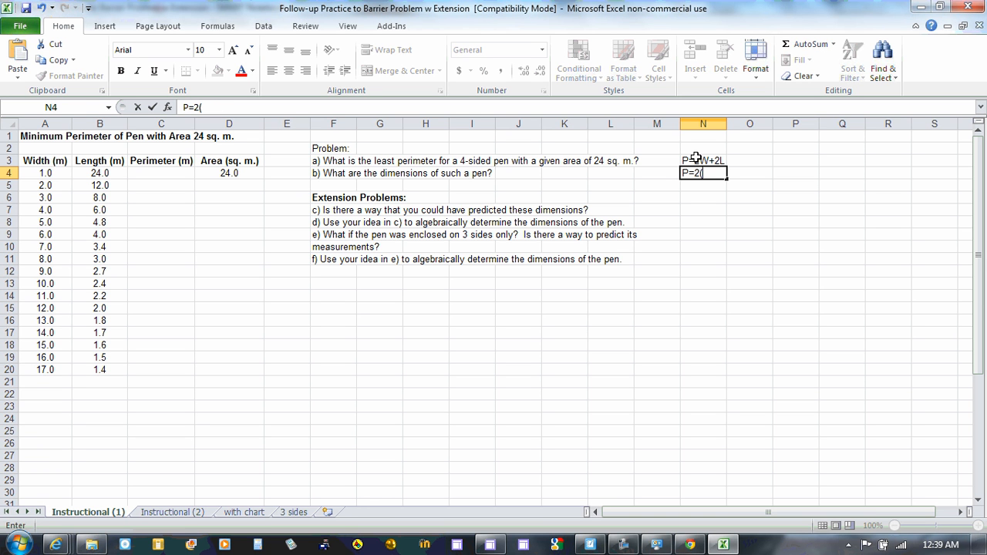
pyautogui.write('W+L)')
pyautogui.click(176, 178)
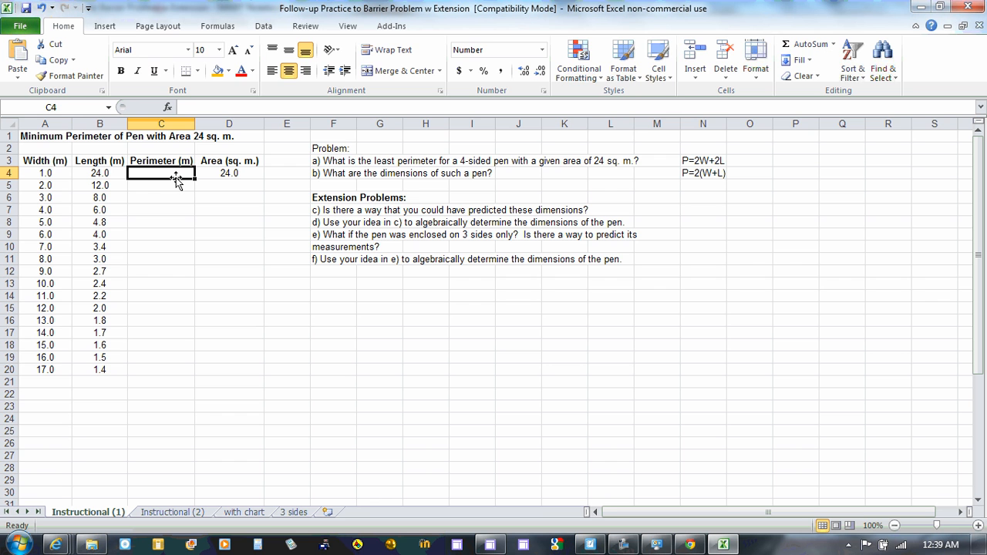
# Enter the perimeter formula =2*(A4+B4) in cell C4 and fill it down to C20
pyautogui.write('=')
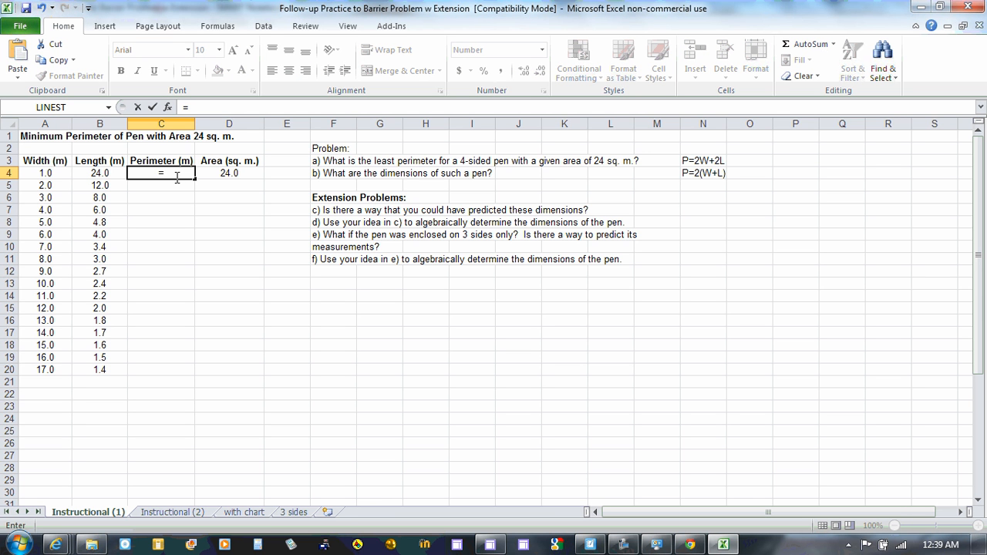
pyautogui.write('2(')
pyautogui.write('a')
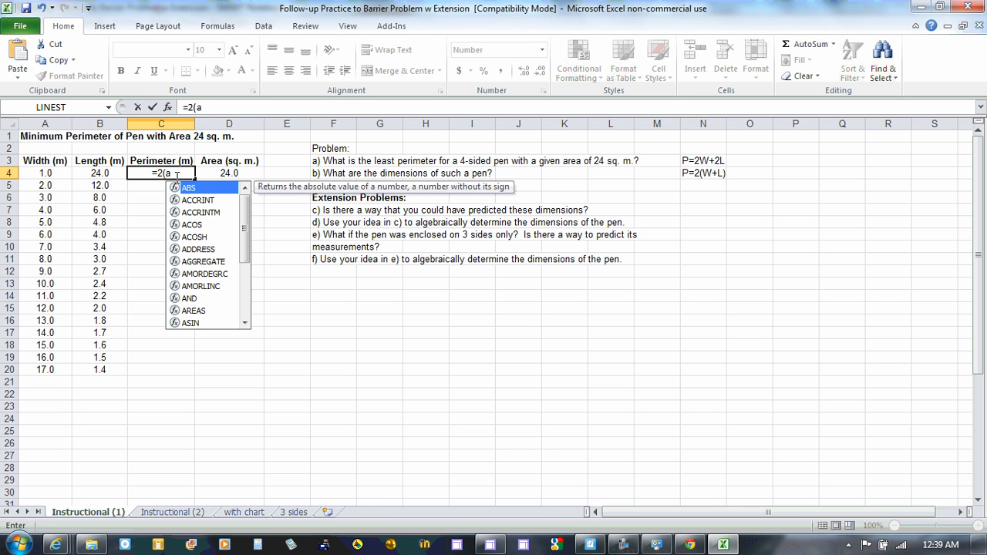
pyautogui.write('4')
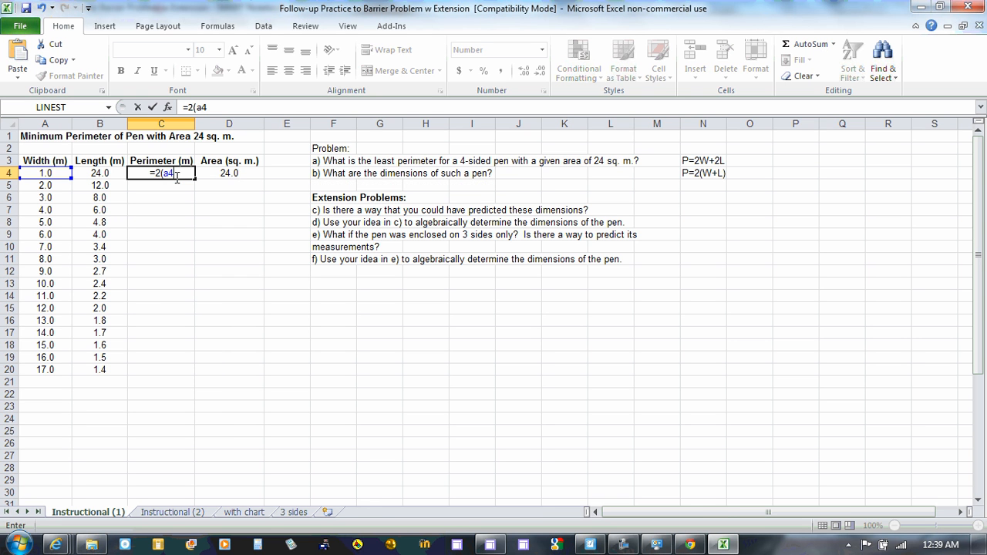
pyautogui.write('+b4')
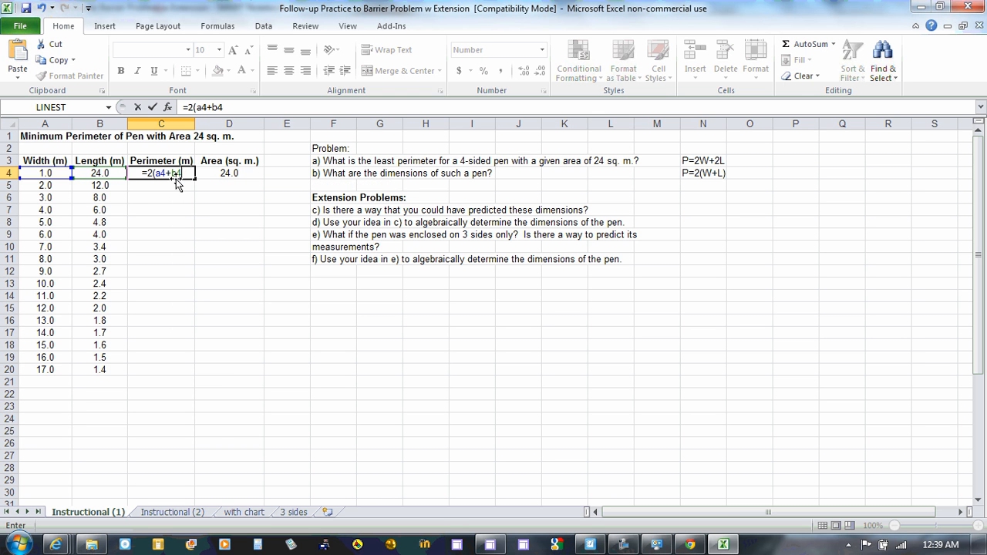
pyautogui.write(')')
pyautogui.press('Return')
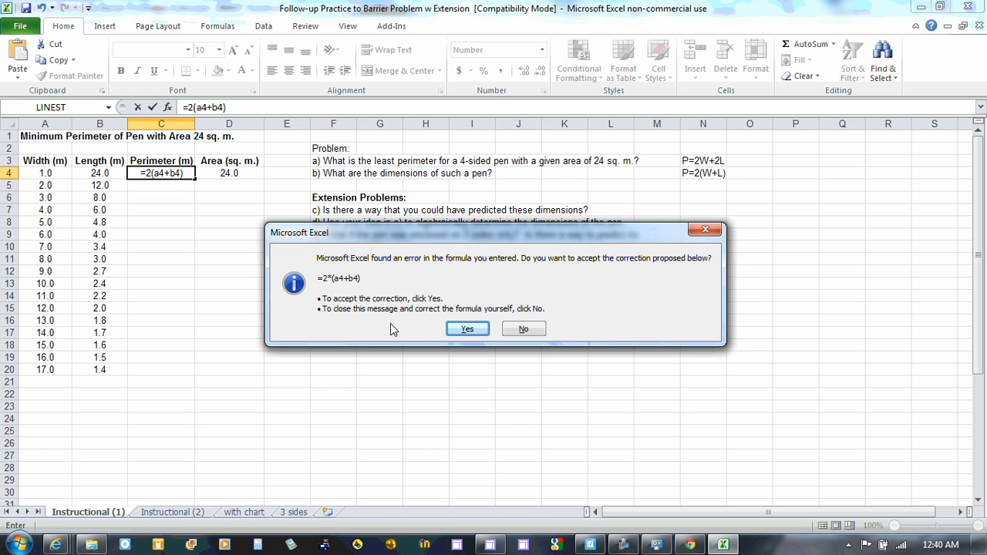
pyautogui.click(467, 329)
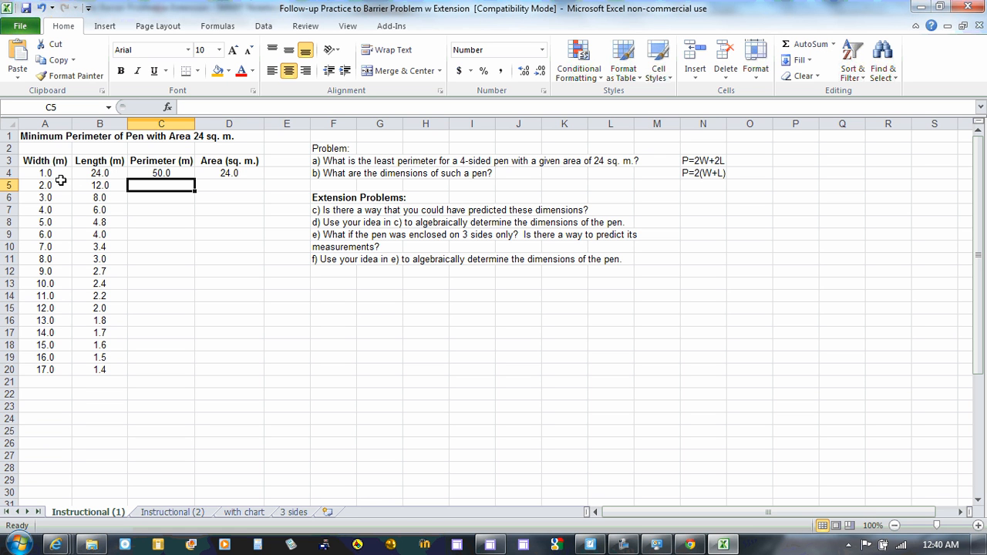
pyautogui.click(168, 174)
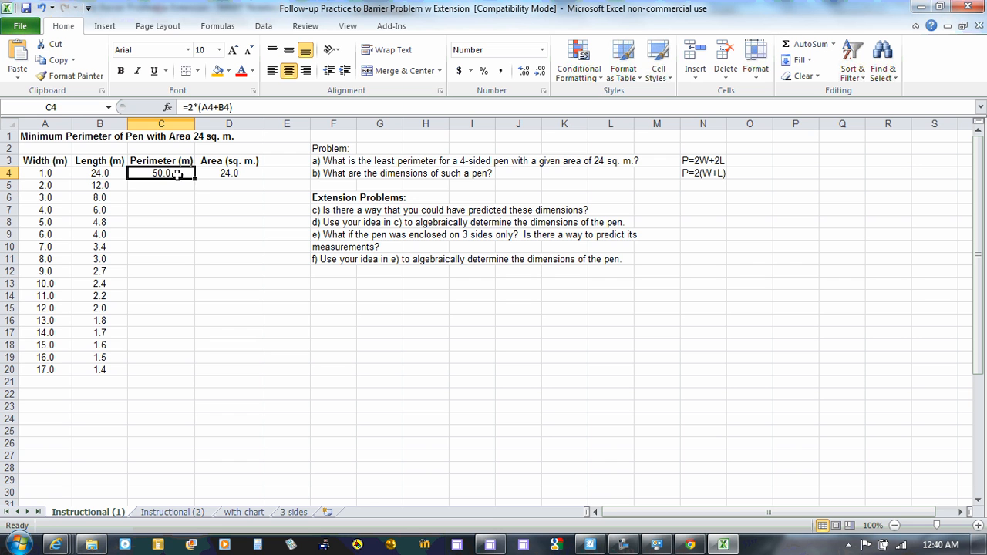
pyautogui.moveTo(195, 179); pyautogui.dragTo(178, 378)
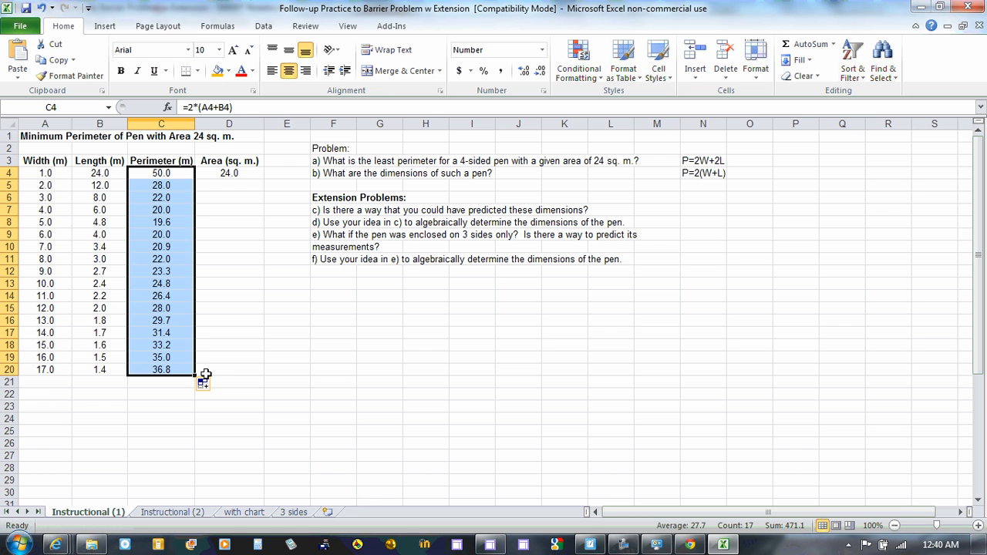
# Examine the perimeter formulas and values in cells C4 to C8 to look for the least perimeter
pyautogui.click(157, 173)
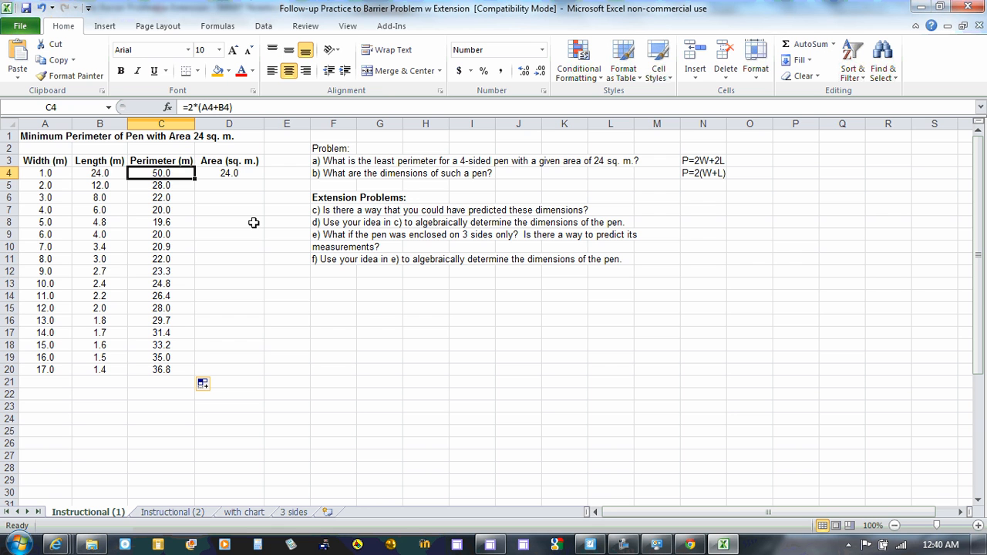
pyautogui.press('Down')
pyautogui.press('Down')
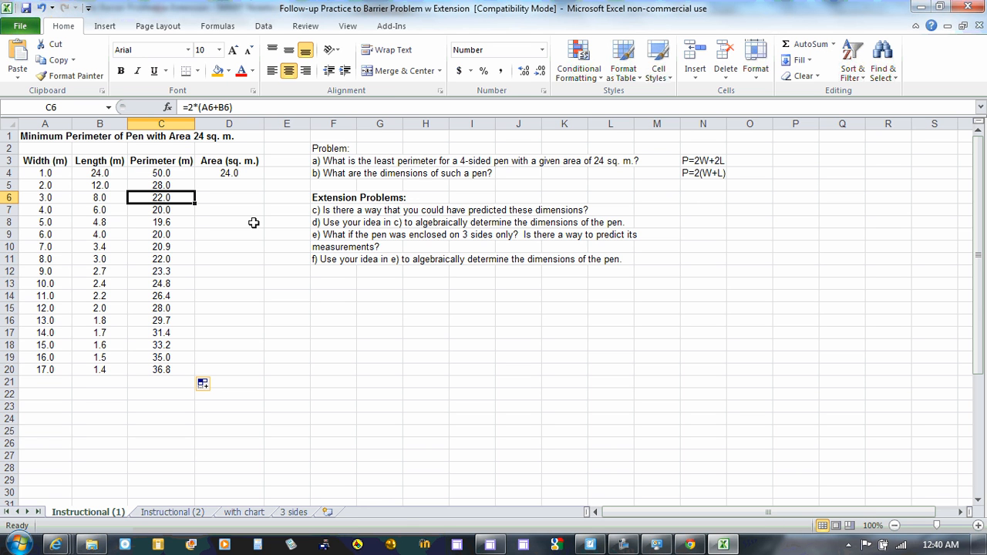
pyautogui.press('Down')
pyautogui.press('Down')
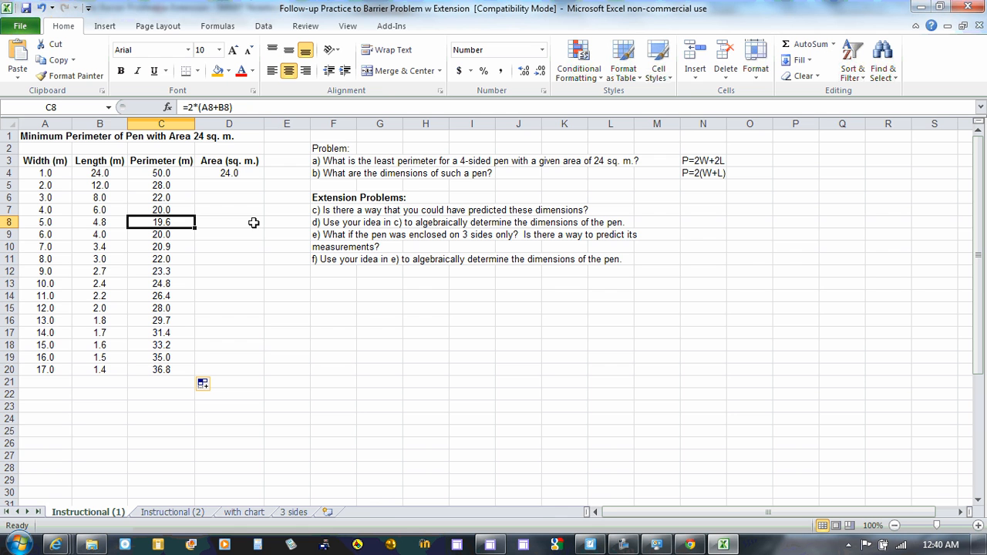
# Compare the width, length and perimeter cells in row 8 to read the pen's dimensions and judge whether they could be refined
pyautogui.press('Left')
pyautogui.press('Left')
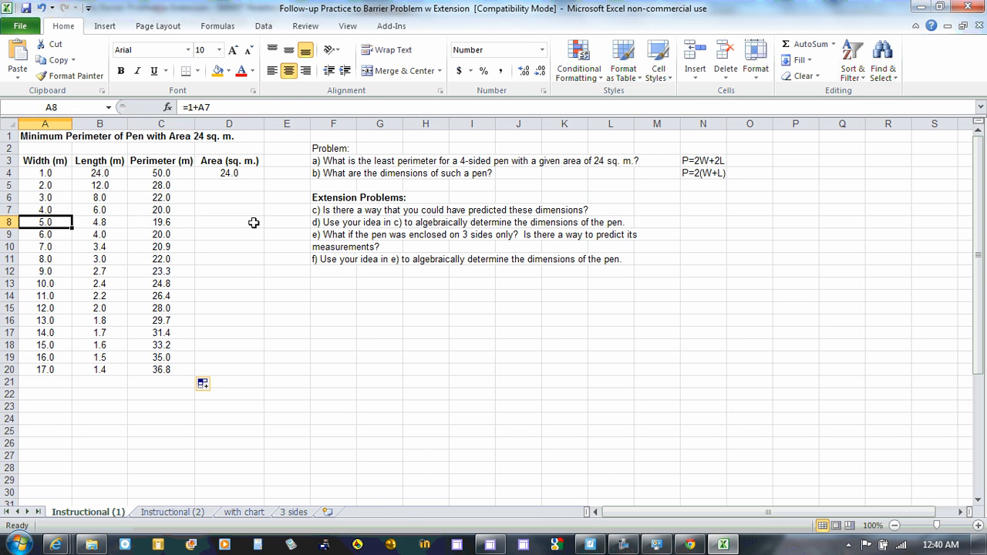
pyautogui.press('Right')
pyautogui.press('Right')
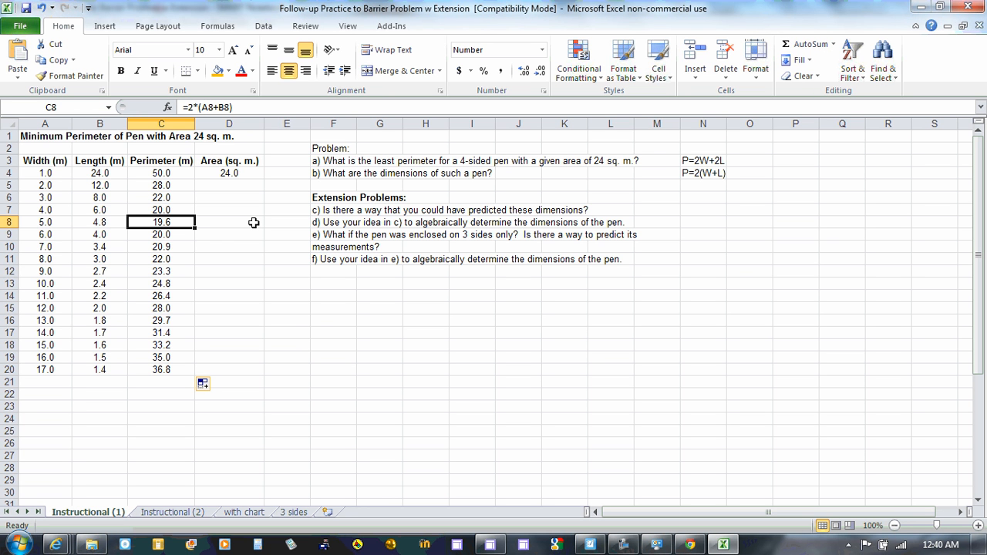
pyautogui.press('Left')
pyautogui.press('Left')
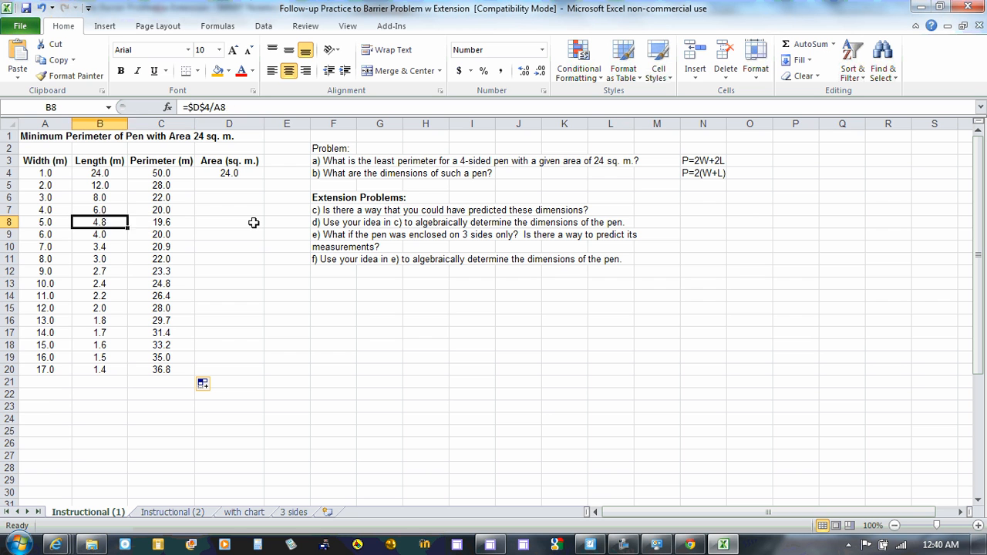
pyautogui.press('Right')
pyautogui.press('Left')
pyautogui.press('Right')
pyautogui.press('Left')
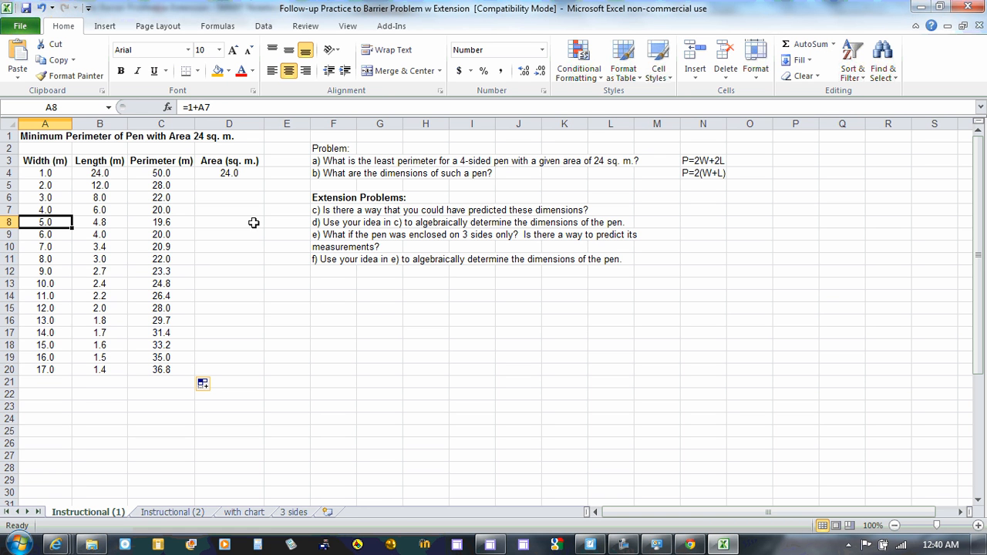
pyautogui.press('Right')
pyautogui.press('Left')
pyautogui.press('Right')
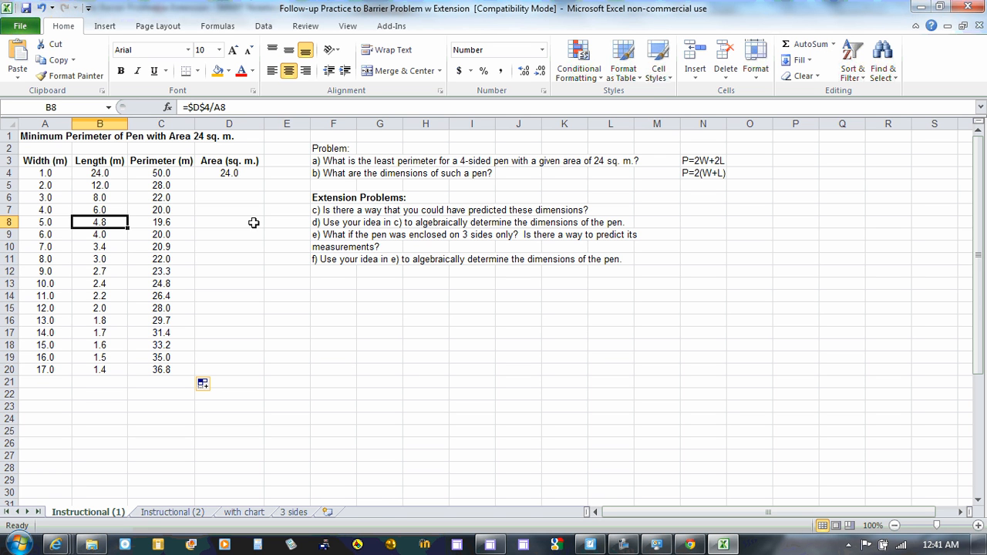
pyautogui.click(623, 544)
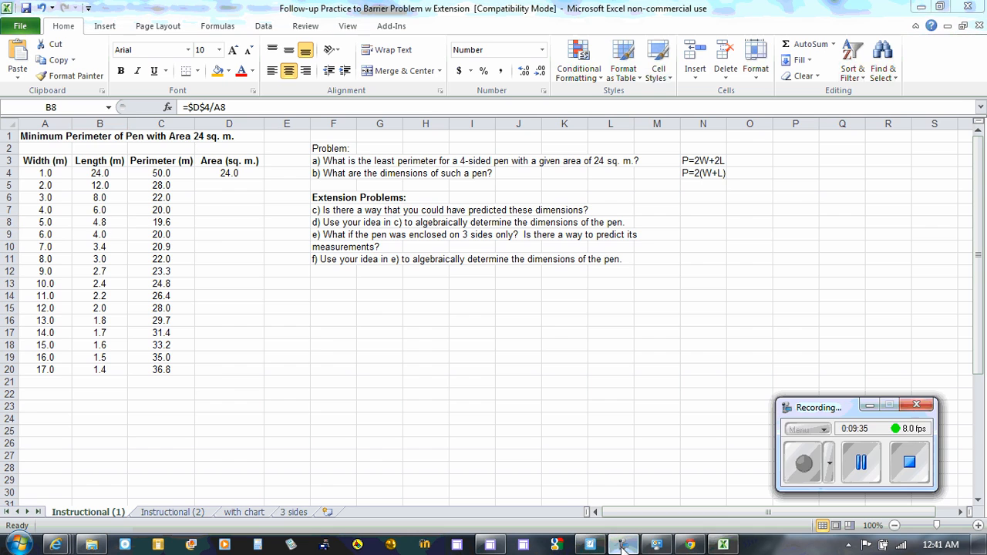